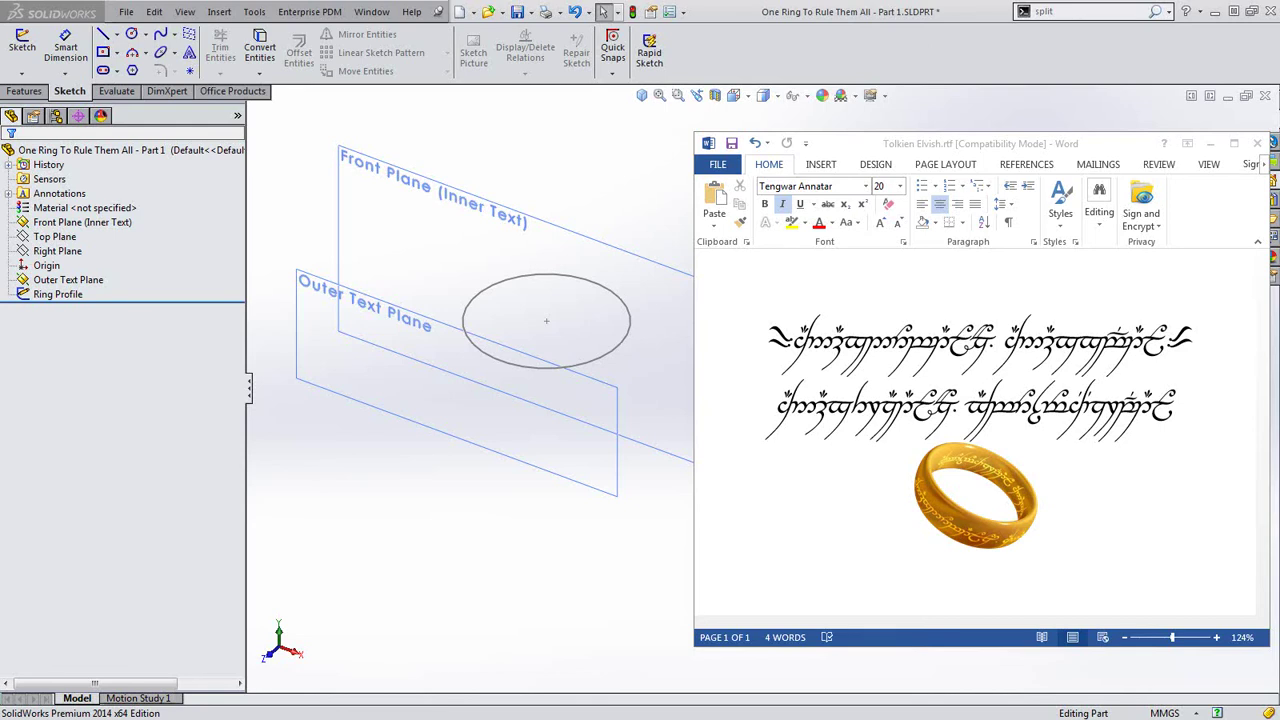
Hide the Ring Profile sketch
click(698, 62)
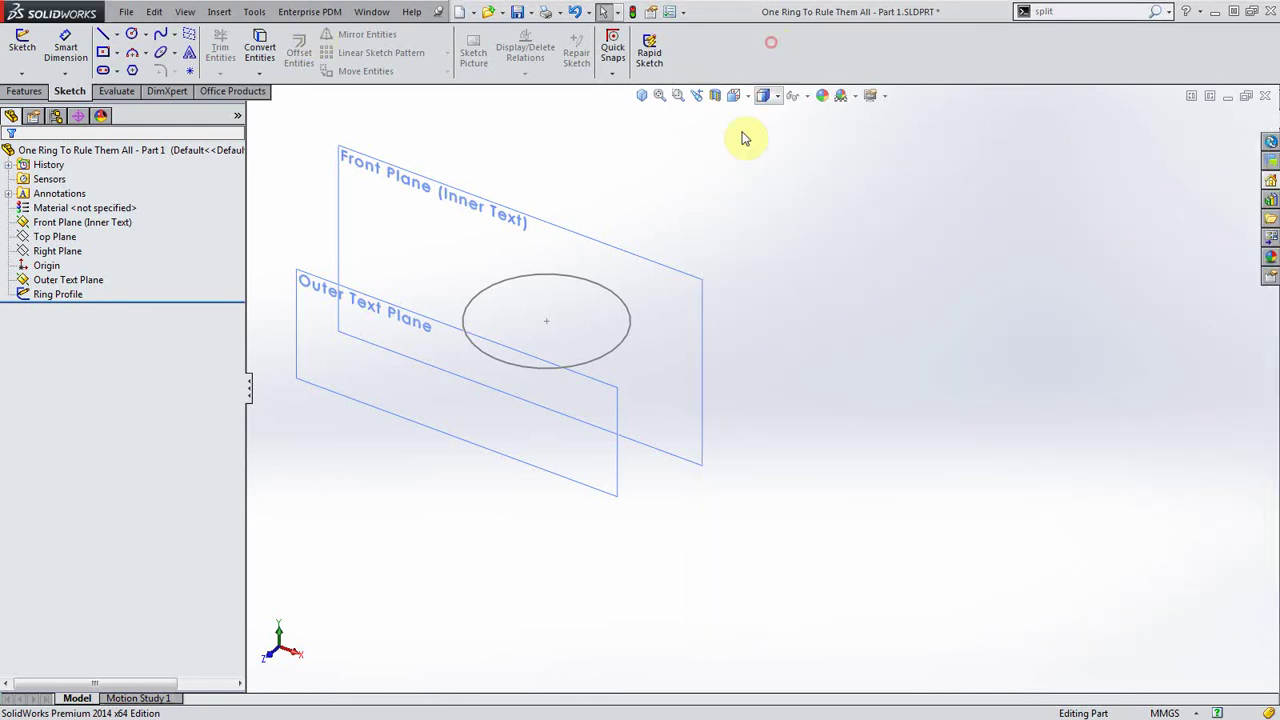
middle_drag(686, 163, 549, 377)
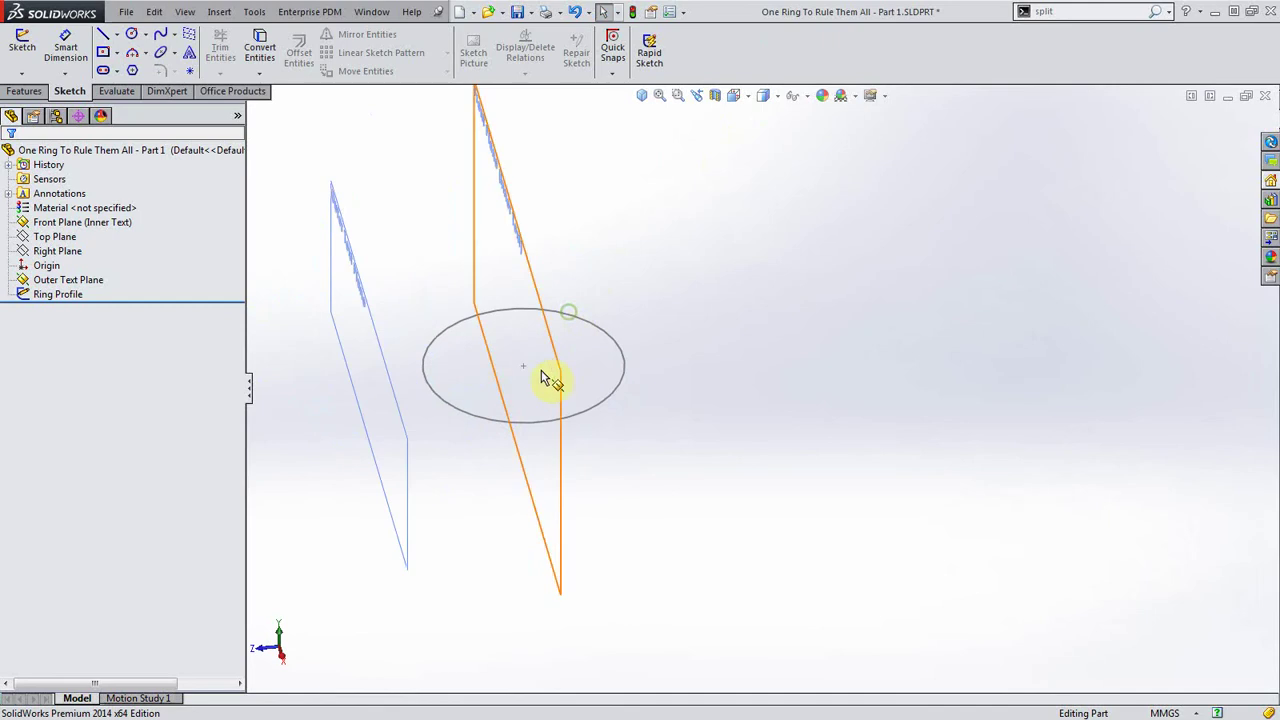
middle_drag(618, 398, 735, 590)
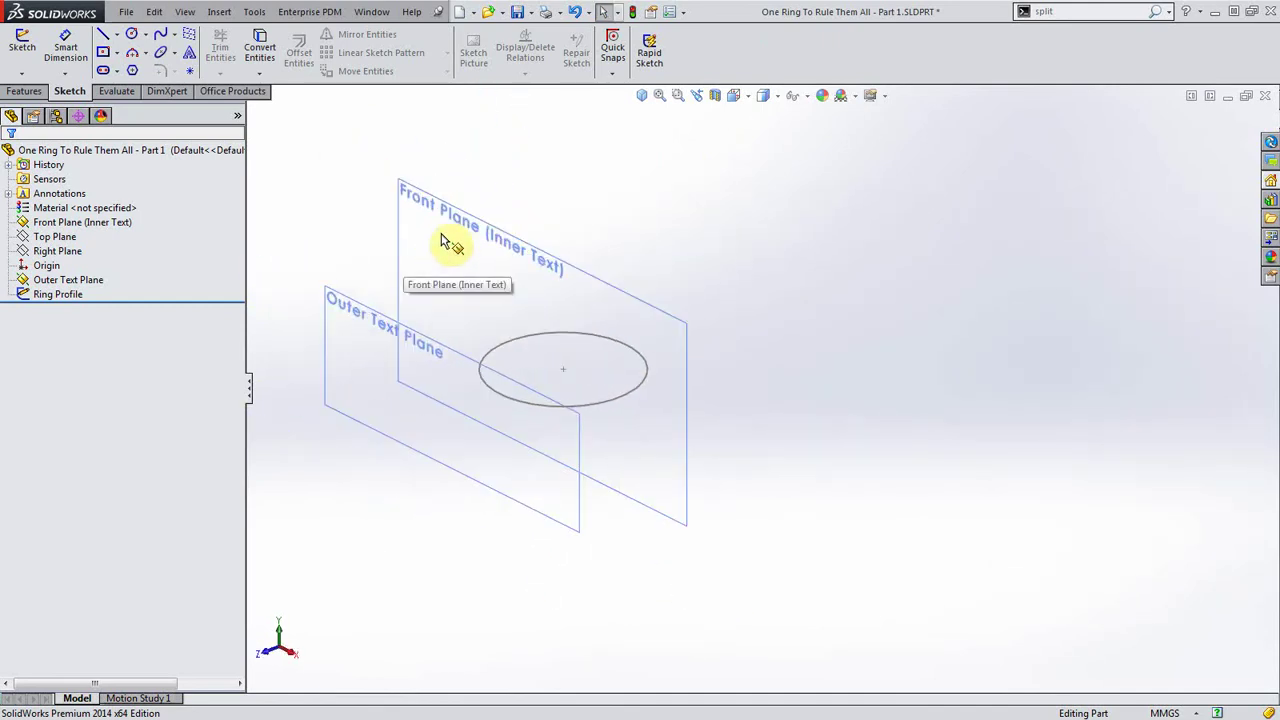
scroll(486, 234, down, 2)
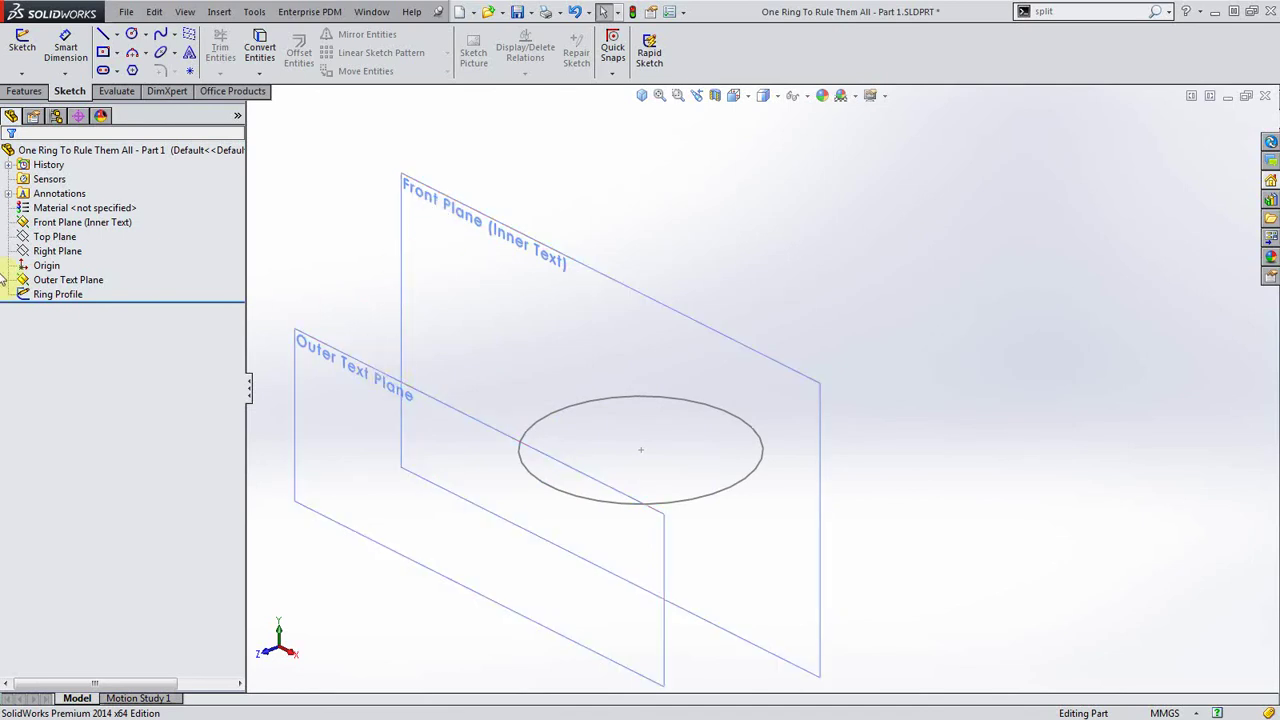
click(55, 294)
click(66, 272)
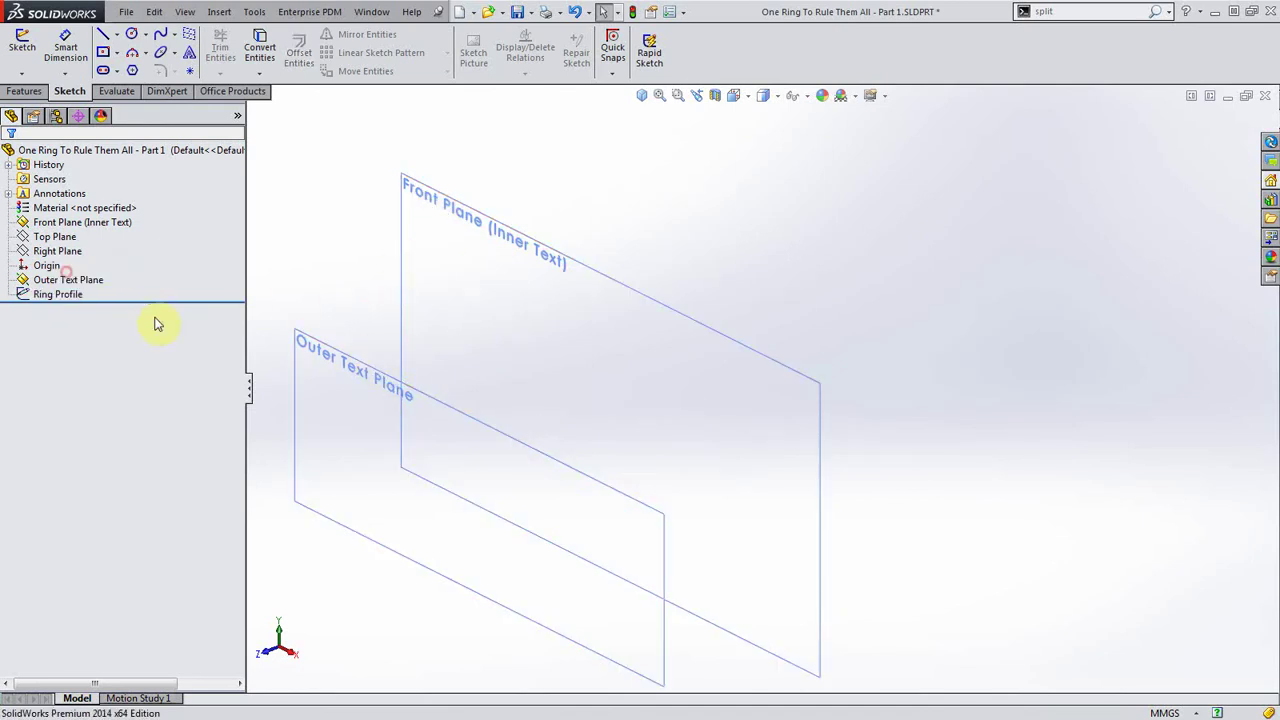
Hide Front Plane (Inner Text), fit the view and select the Outer Text Plane
click(61, 223)
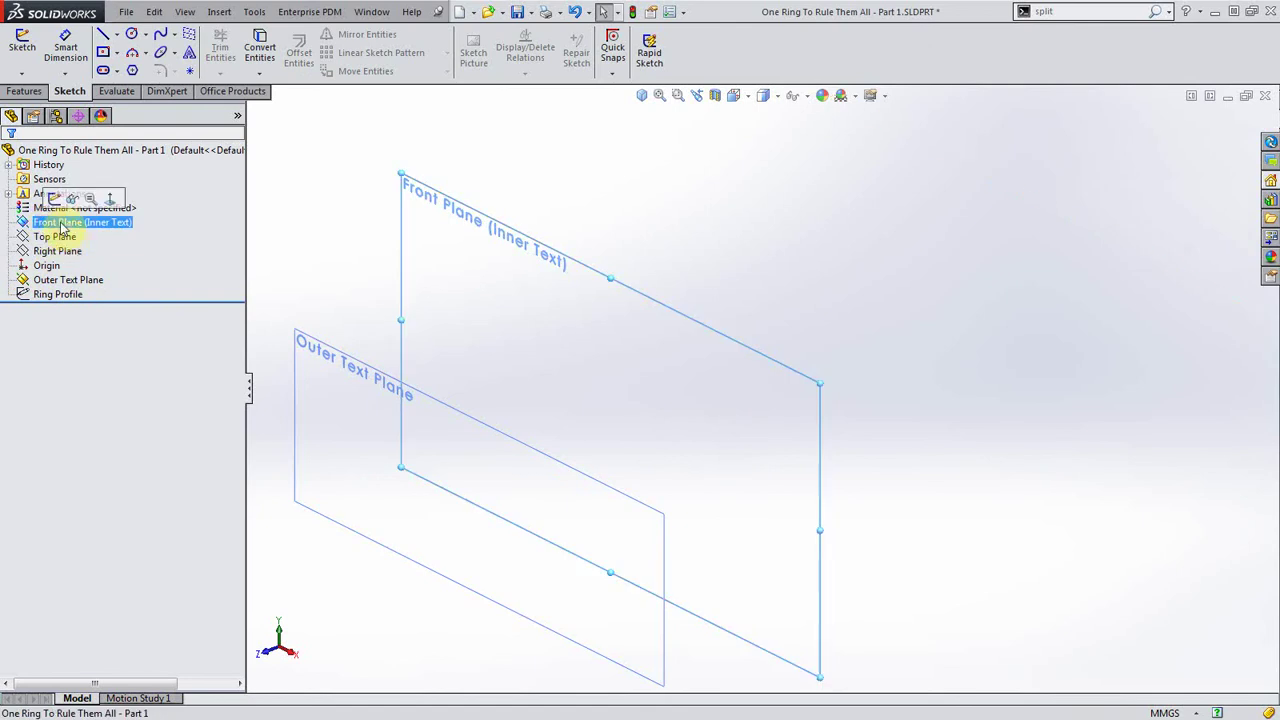
click(73, 203)
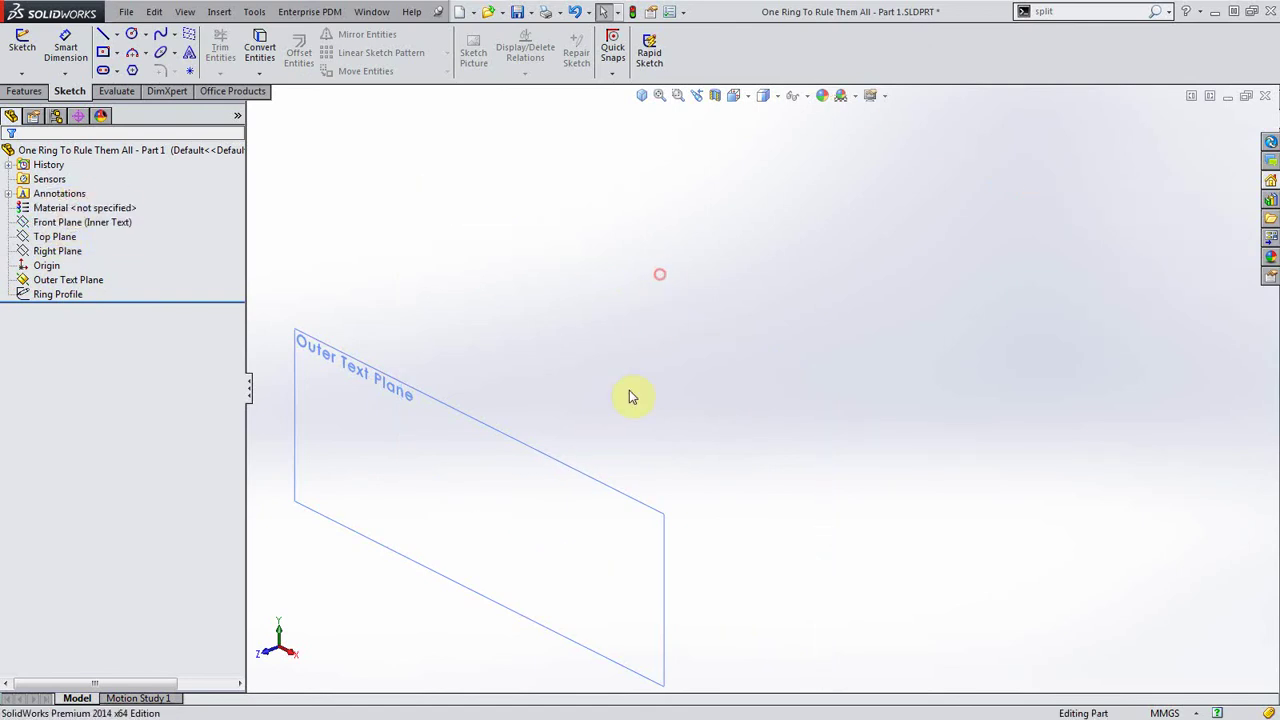
key(f)
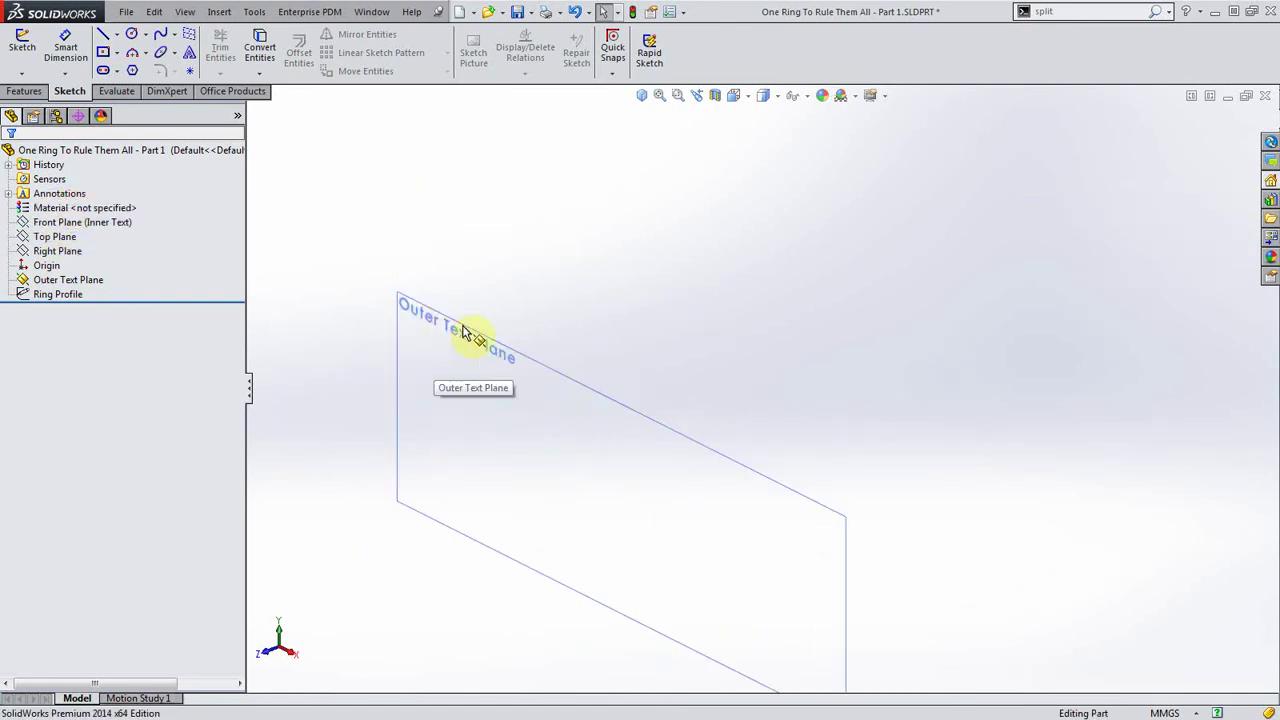
click(430, 318)
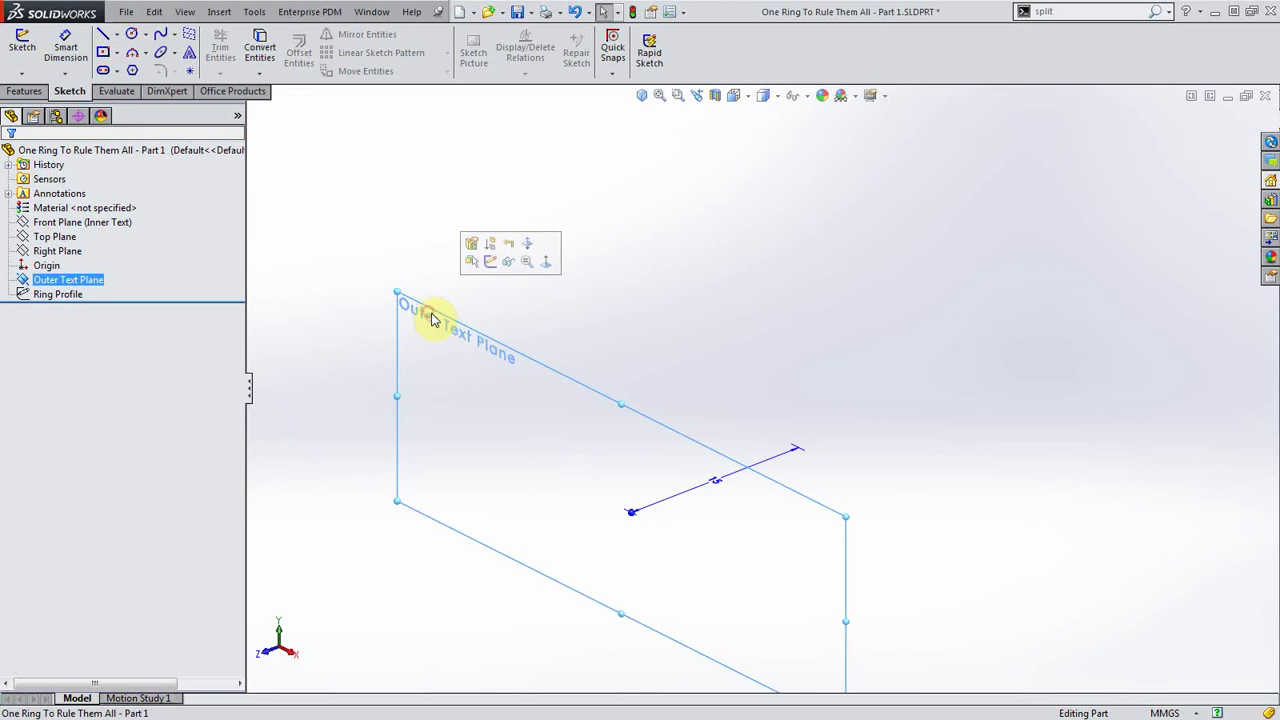
Start a sketch on the Outer Text Plane and draw a horizontal centreline across it
click(491, 263)
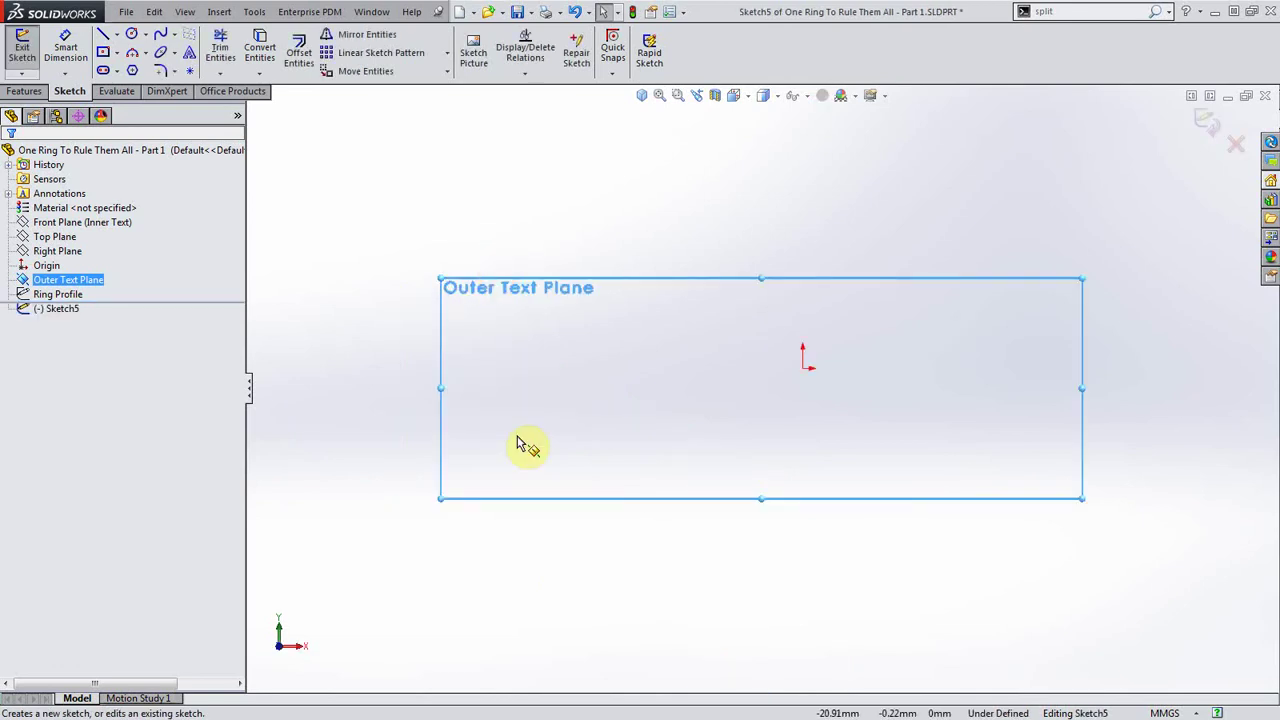
right_drag(621, 155, 669, 209)
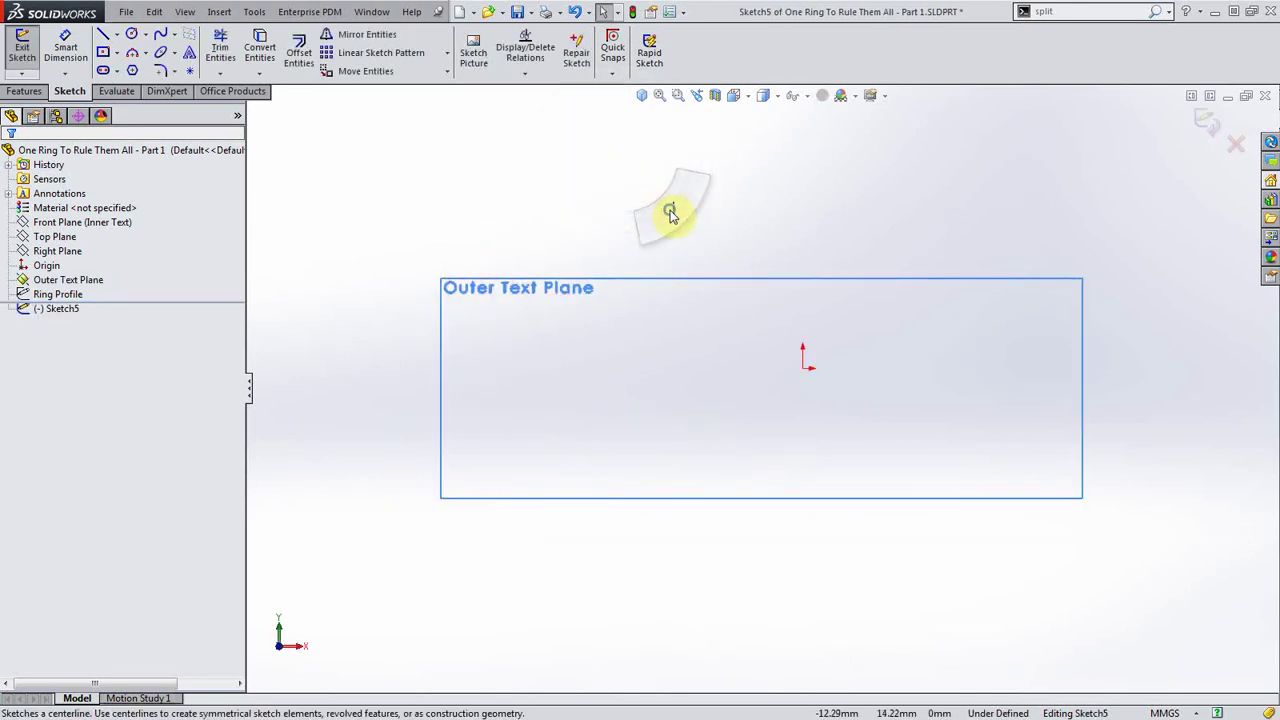
click(399, 434)
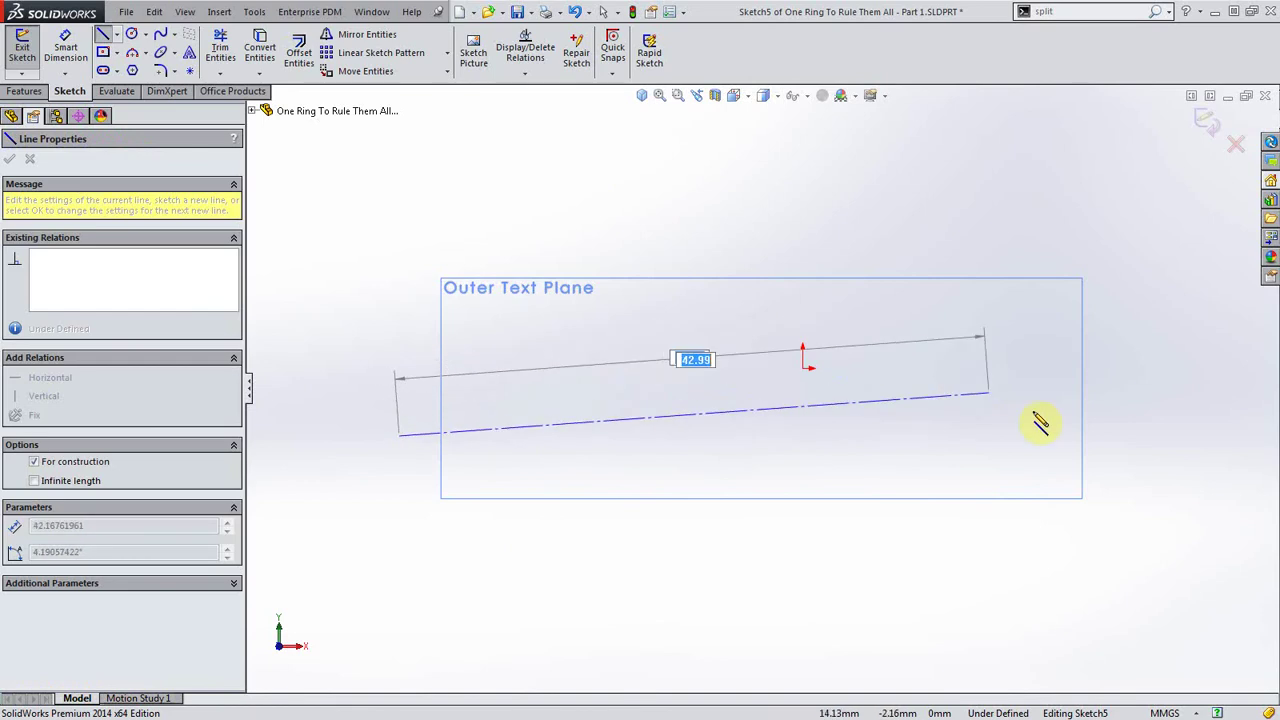
click(1152, 435)
double_click(782, 456)
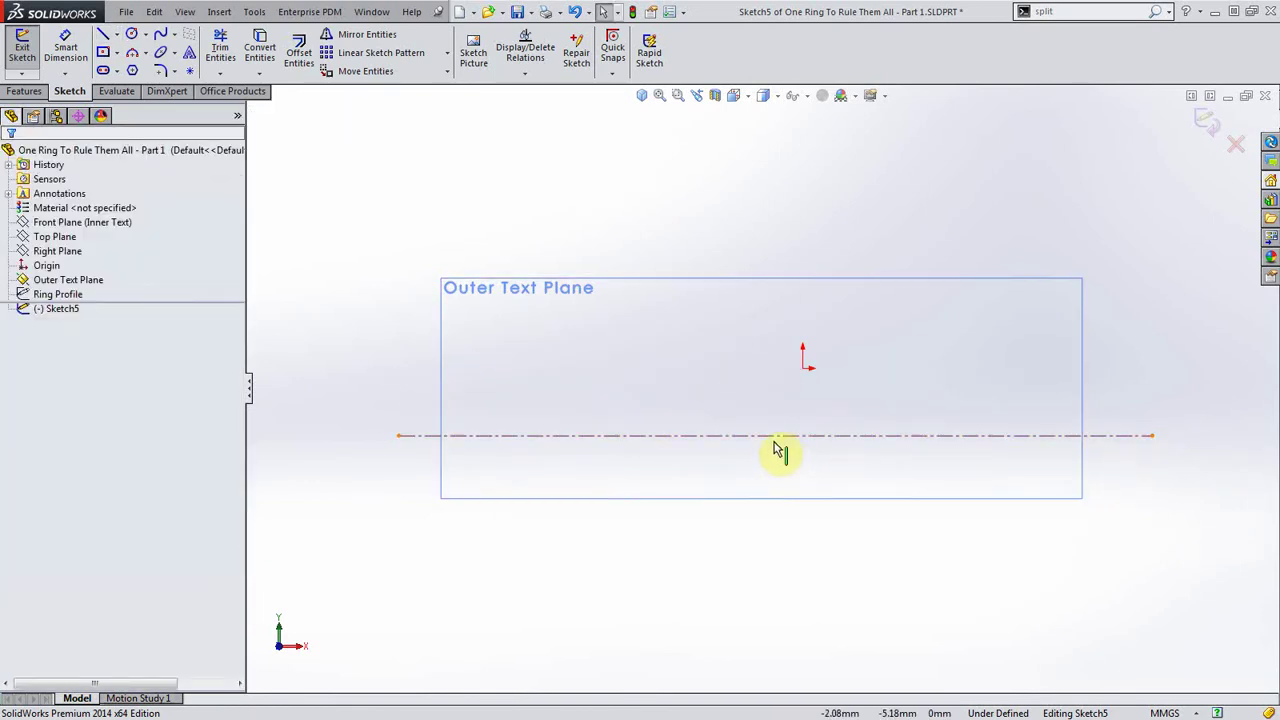
Make the centreline's midpoint coincident with the sketch origin
right_click(780, 435)
click(826, 366)
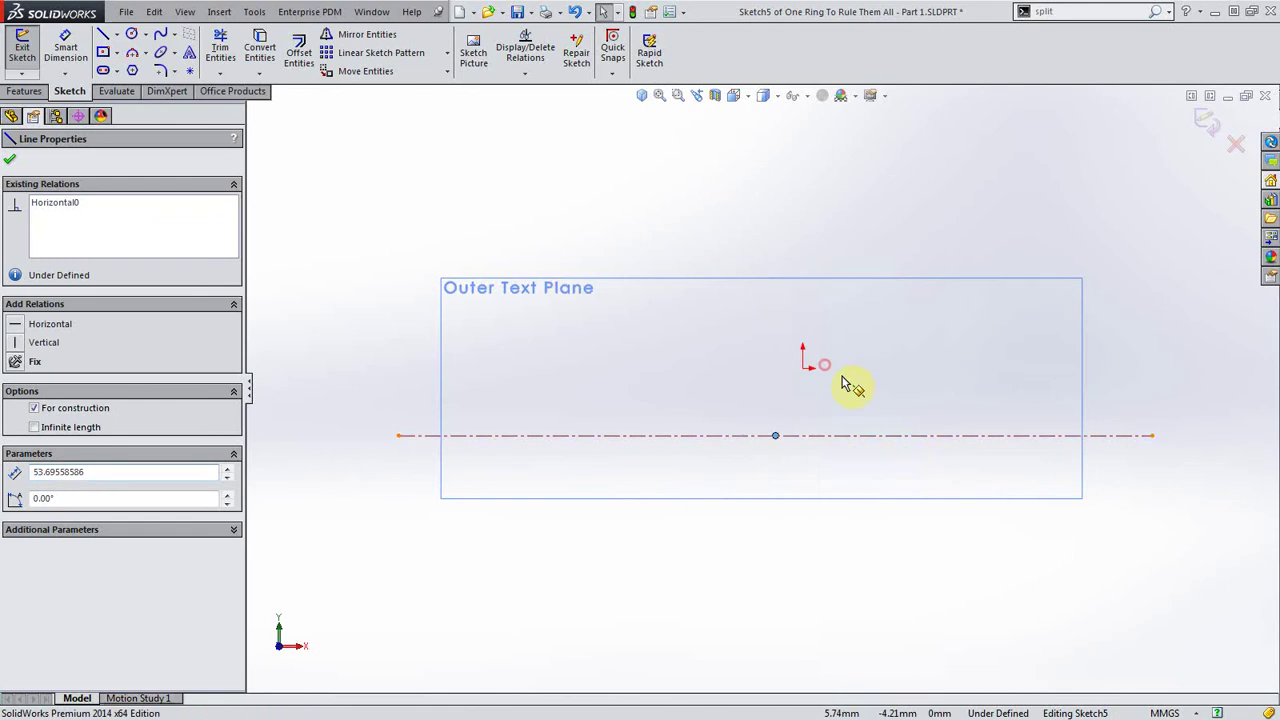
ctrl+click(803, 367)
click(883, 311)
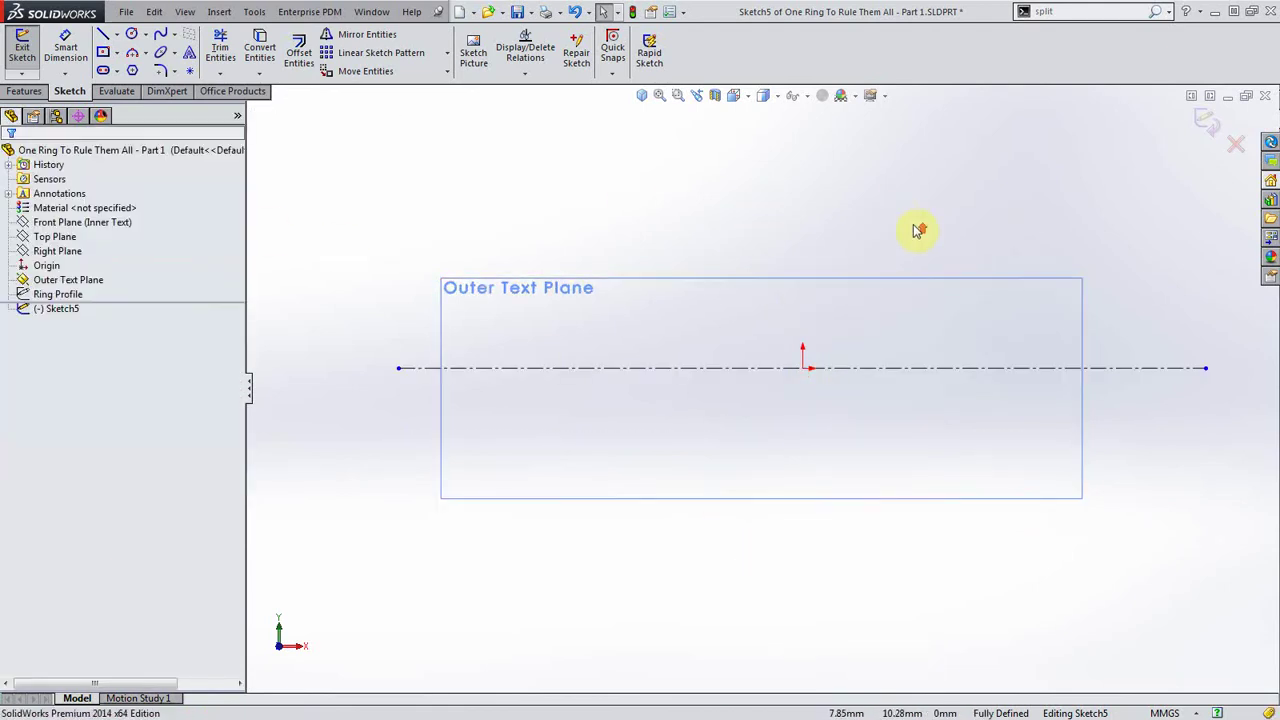
Start sketch text following the centreline and copy the first Elvish word from the Word document
key(f)
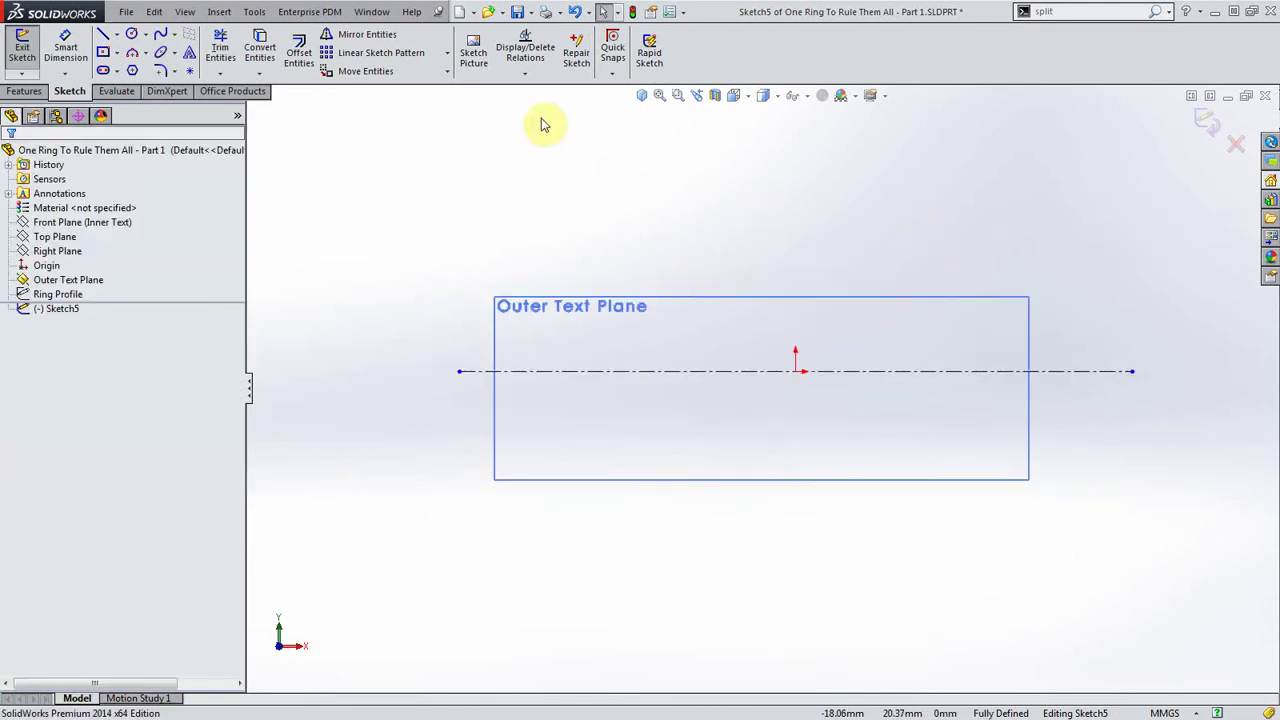
click(190, 55)
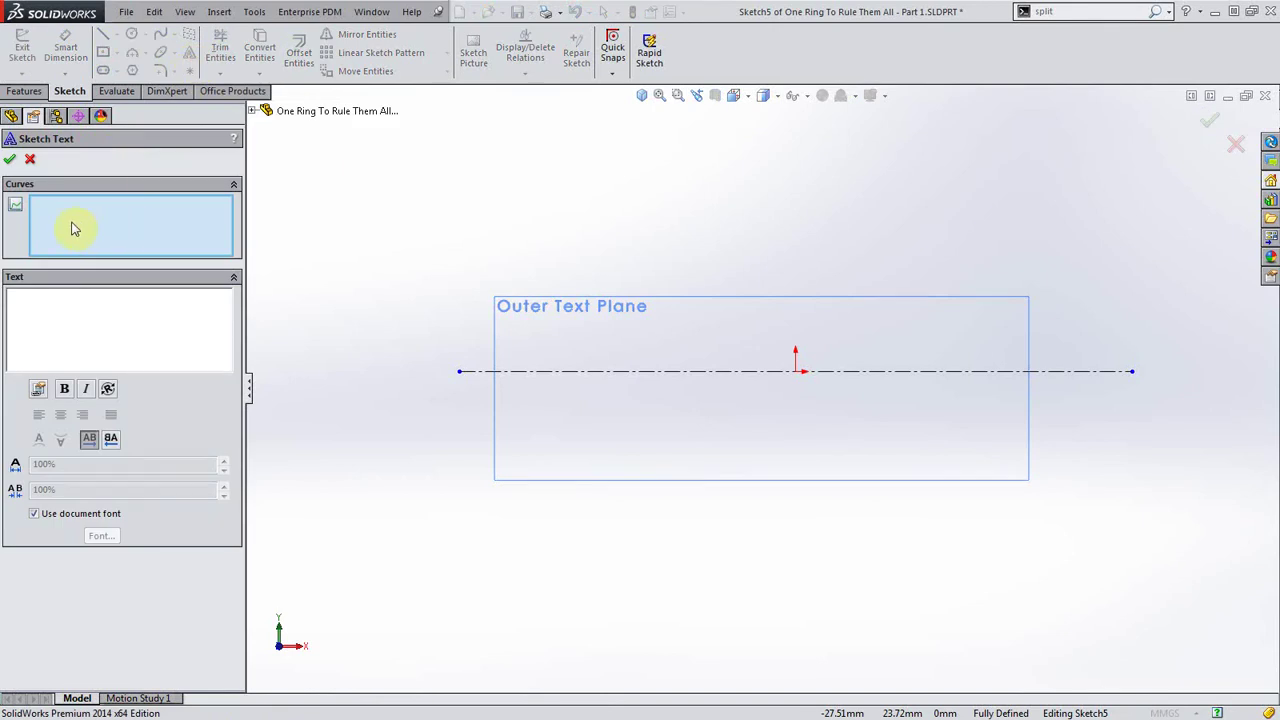
click(900, 378)
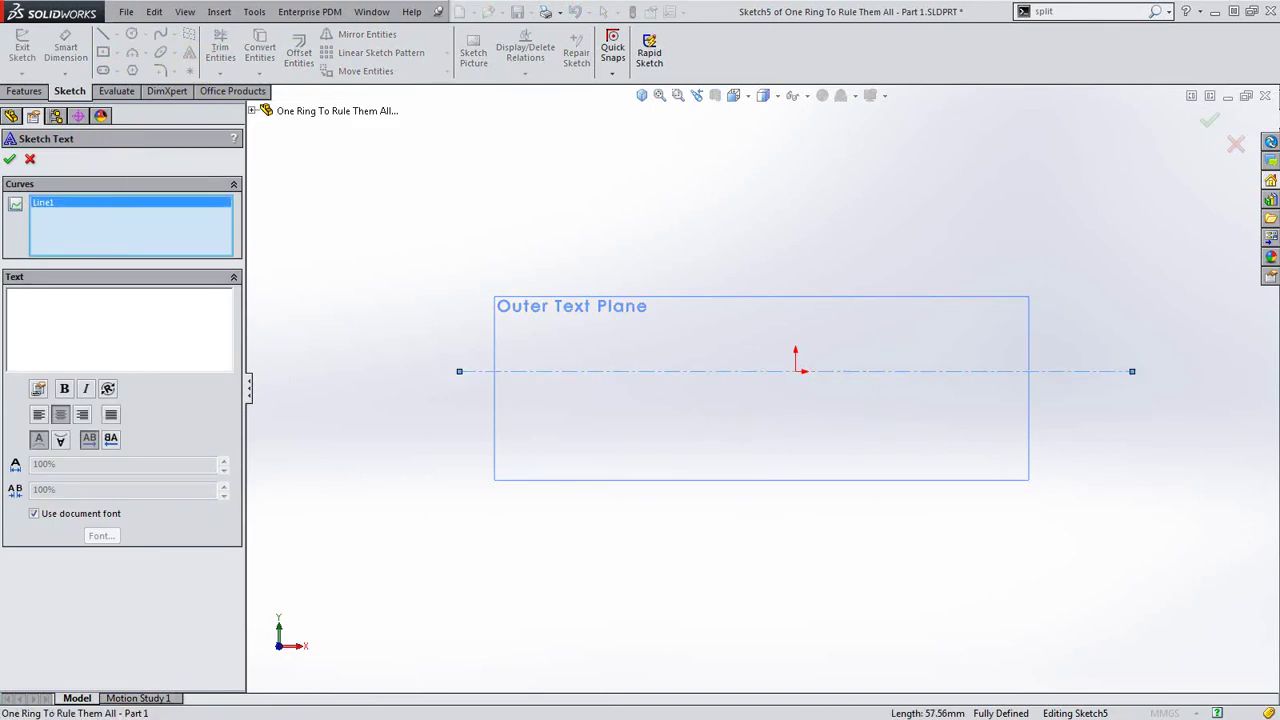
key(alt+Tab)
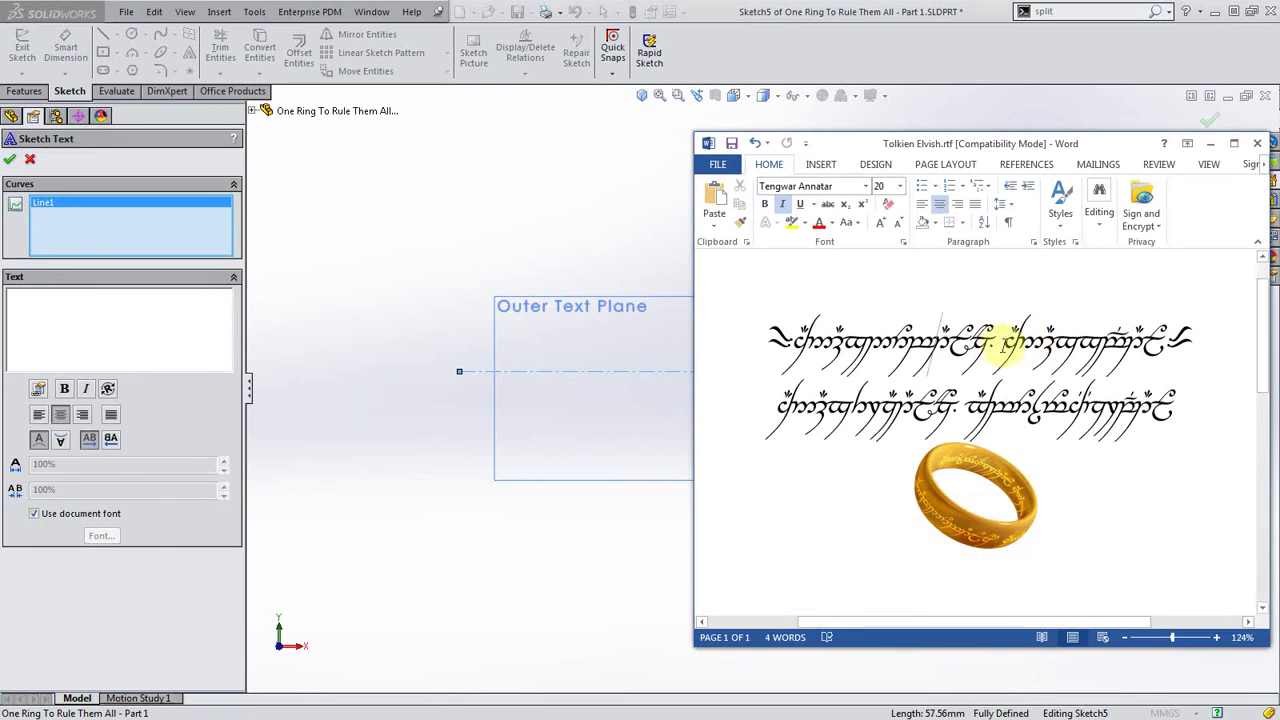
drag(998, 347, 770, 350)
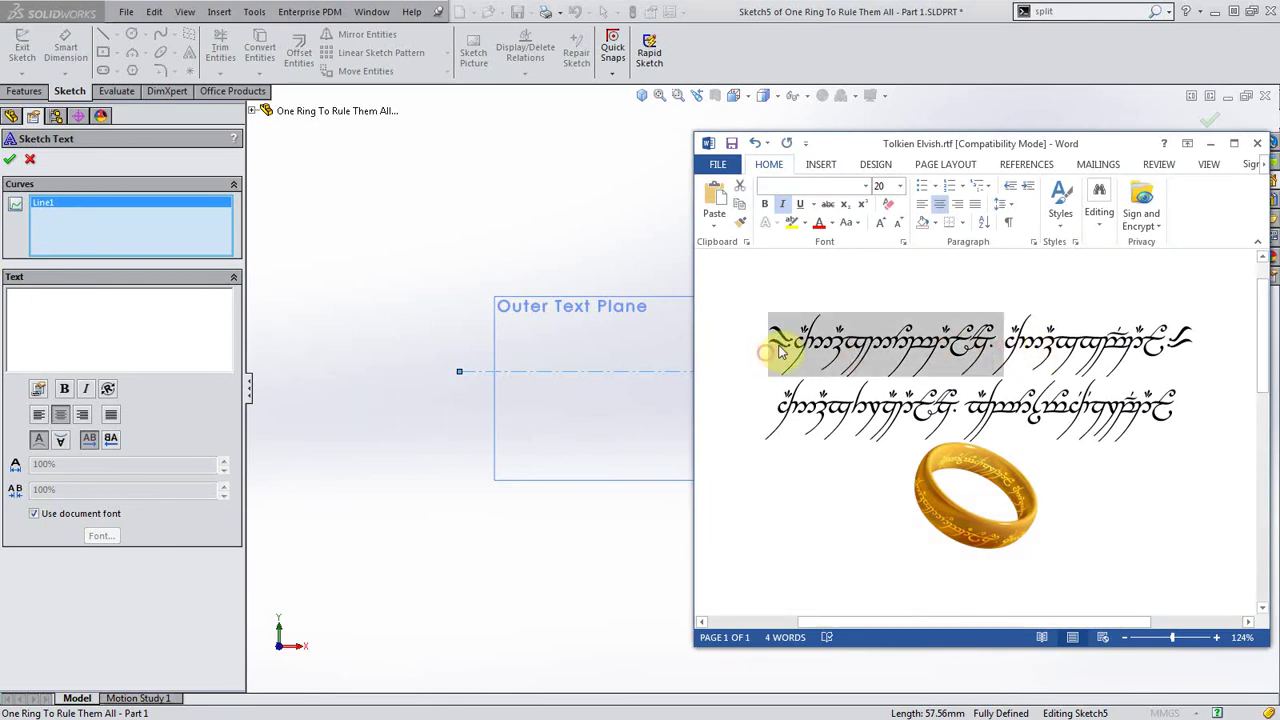
click(843, 30)
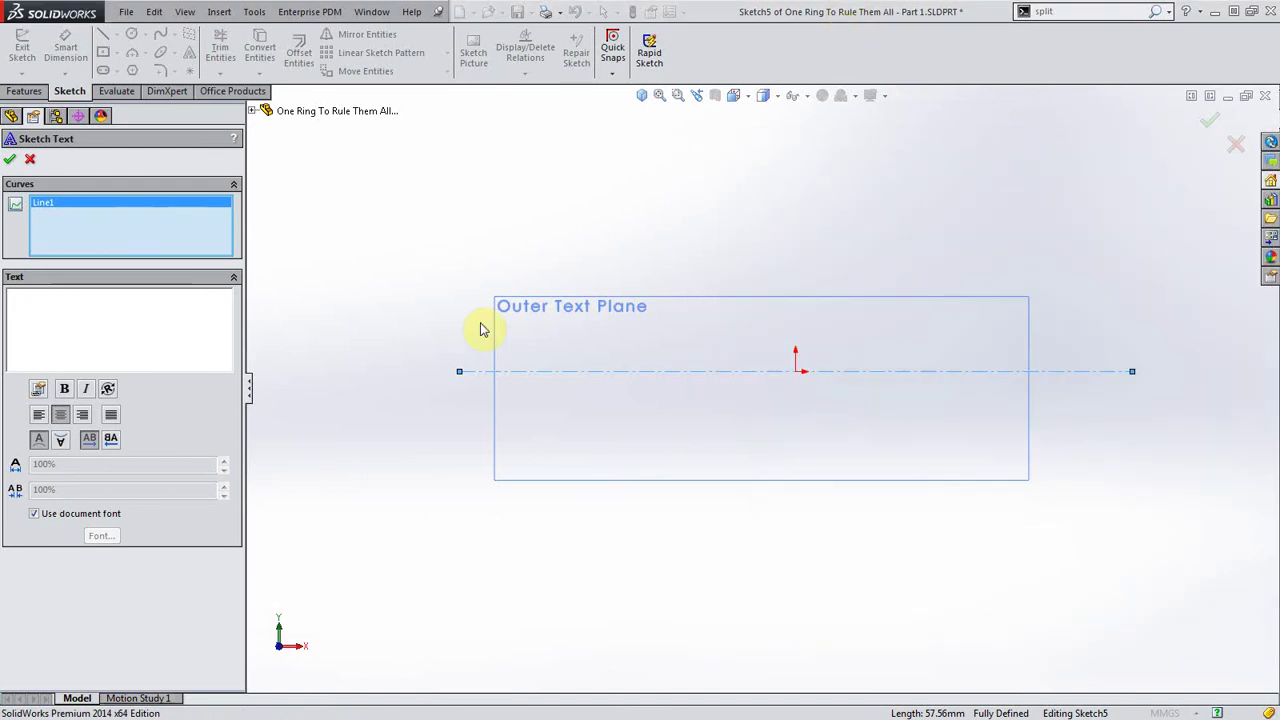
click(145, 328)
Paste the Elvish word and set its font to Tengwar Annatar Italic, 8 points
text(»AE5,Ex26Yw1Ej^zYÆ°)
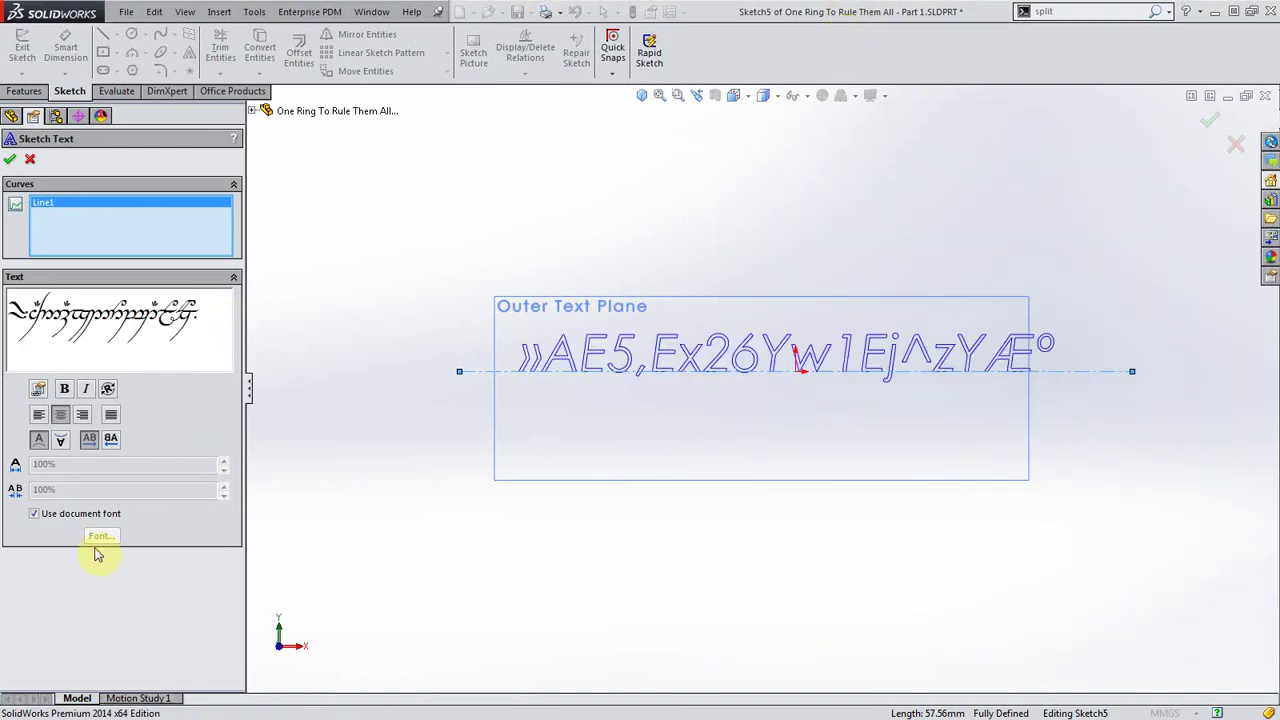
click(79, 516)
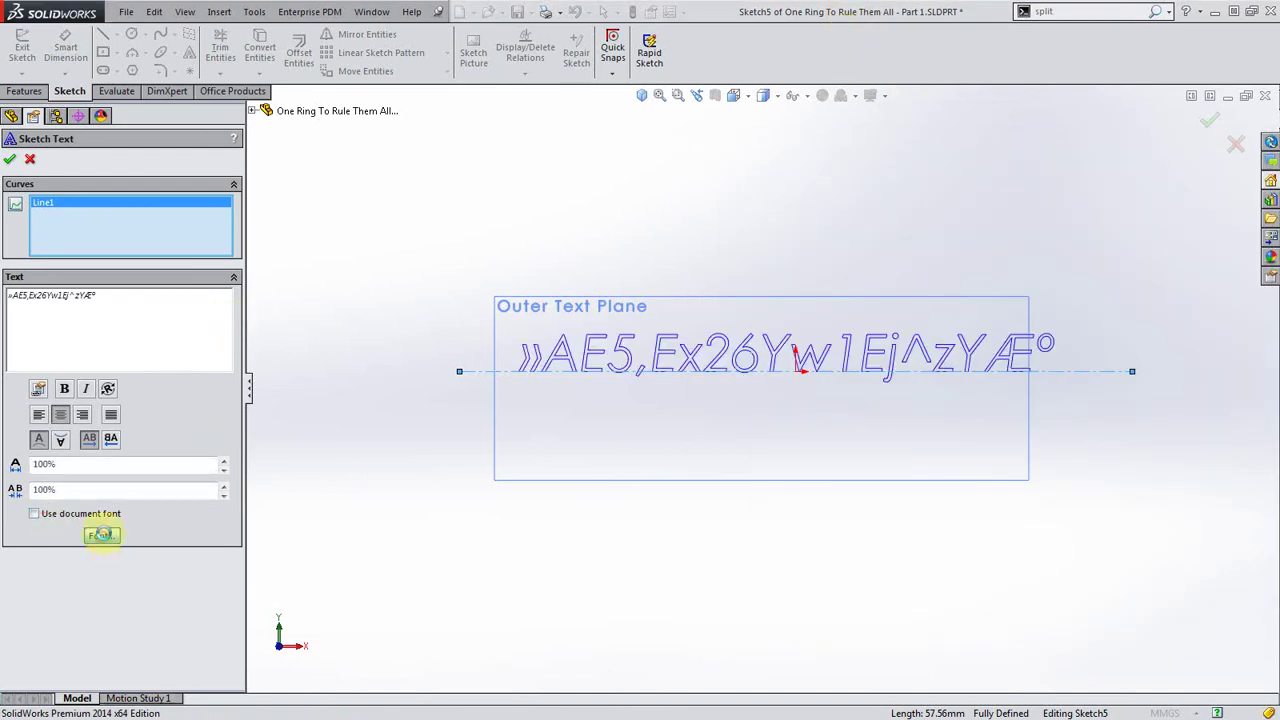
click(104, 537)
double_click(543, 295)
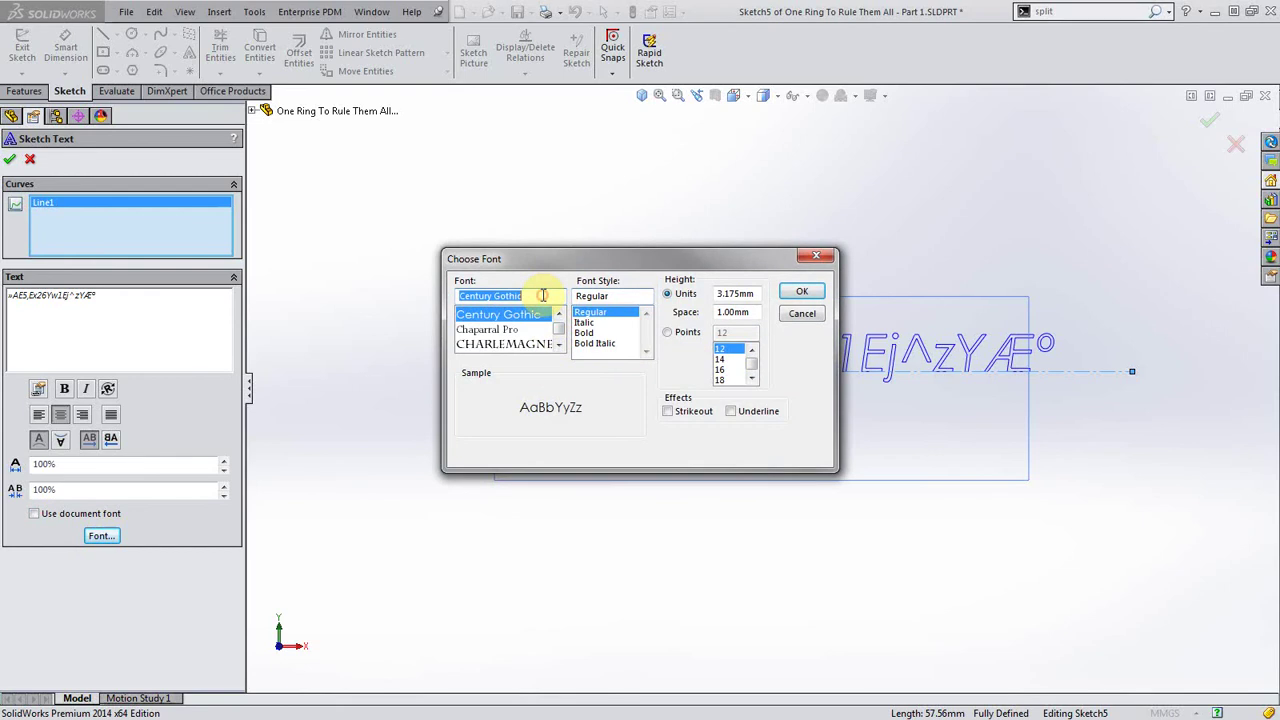
text(teng)
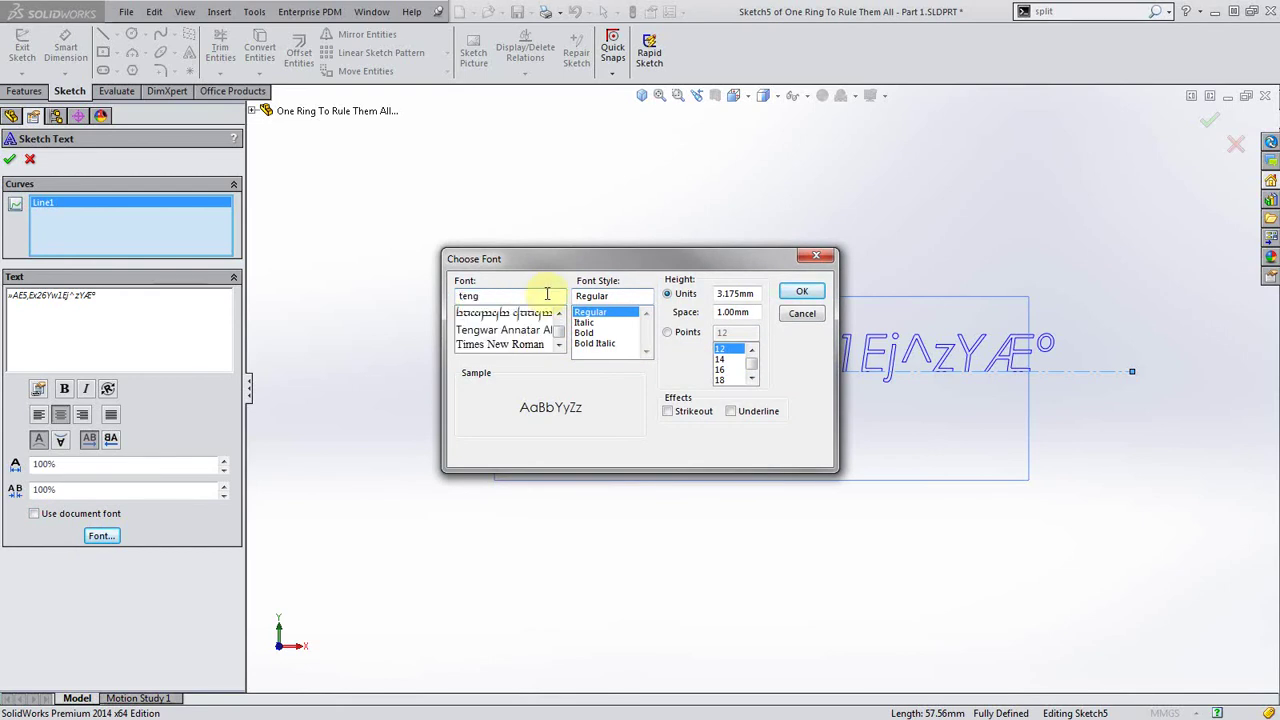
click(505, 313)
click(590, 322)
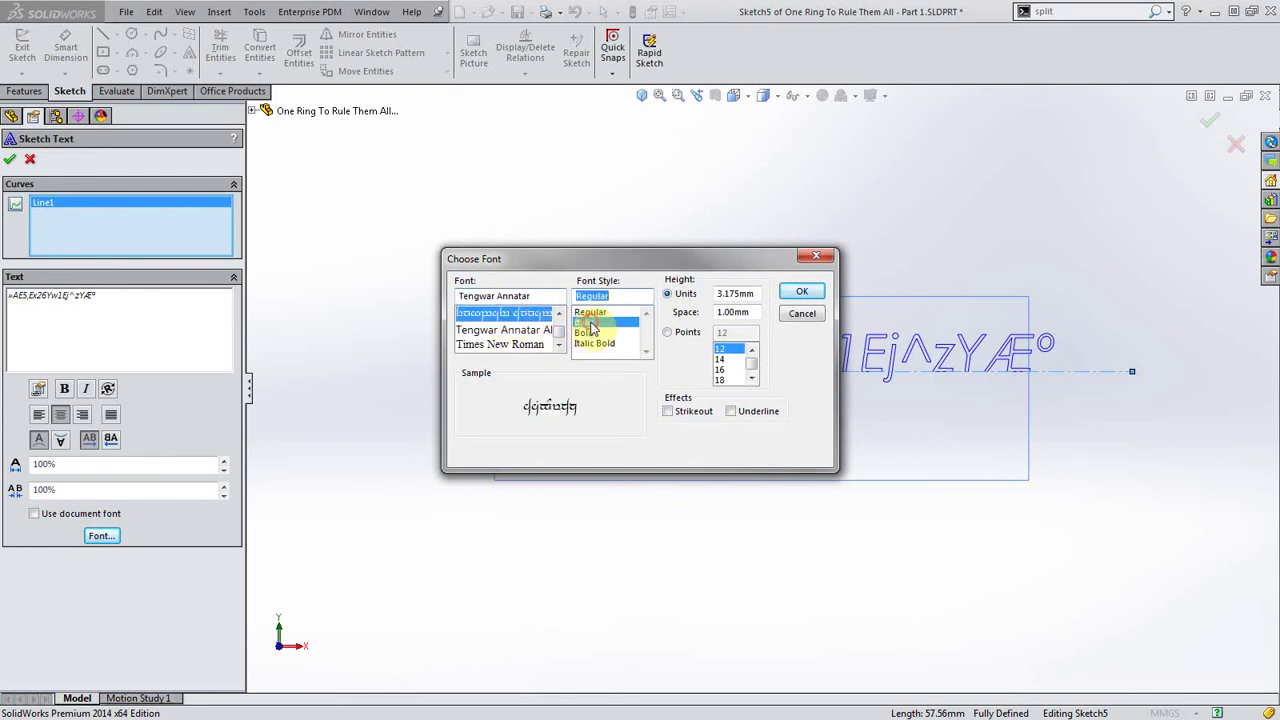
click(672, 332)
click(752, 350)
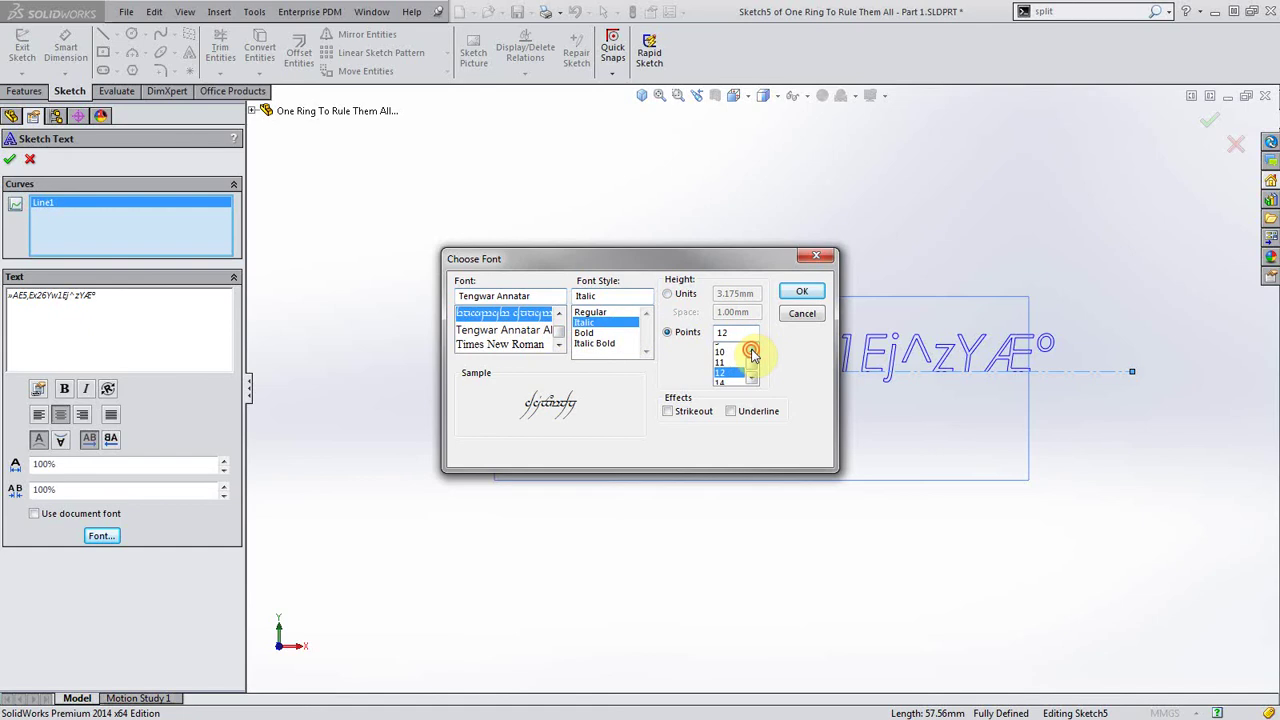
click(728, 348)
click(802, 292)
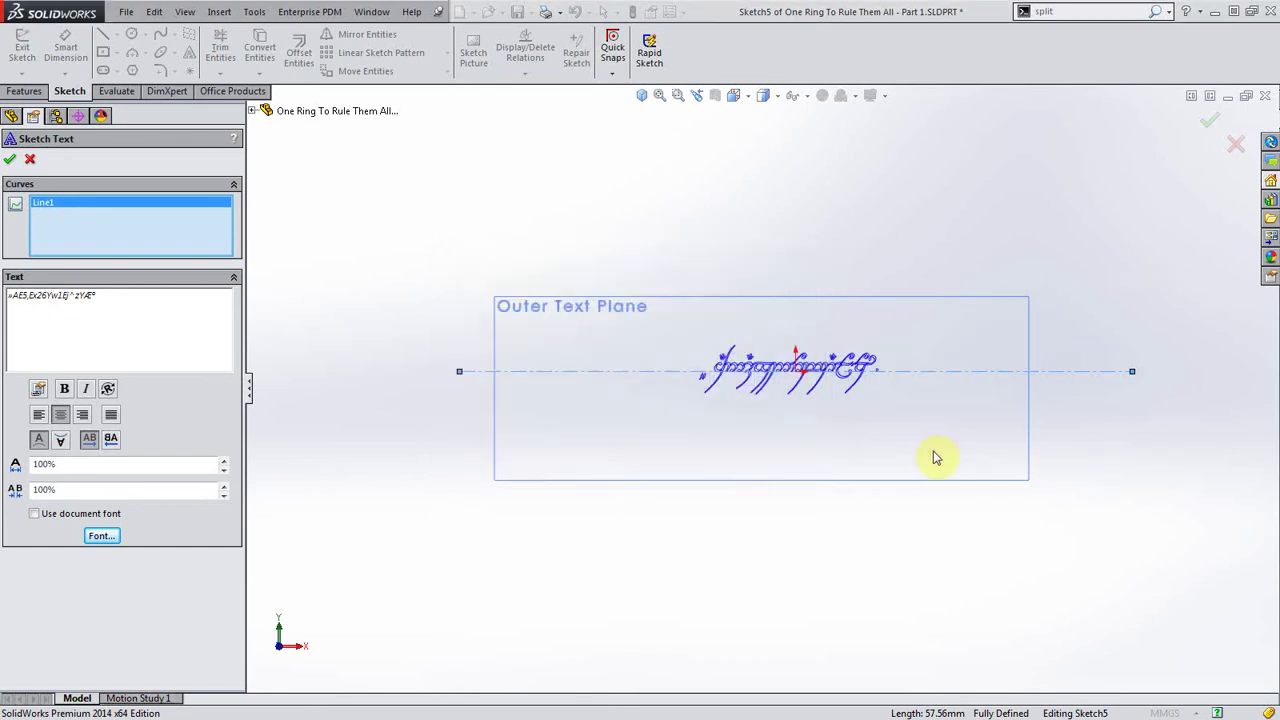
Shorten the sketch text to '»AE5,E' and accept it
click(134, 306)
scroll(822, 368, down, 3)
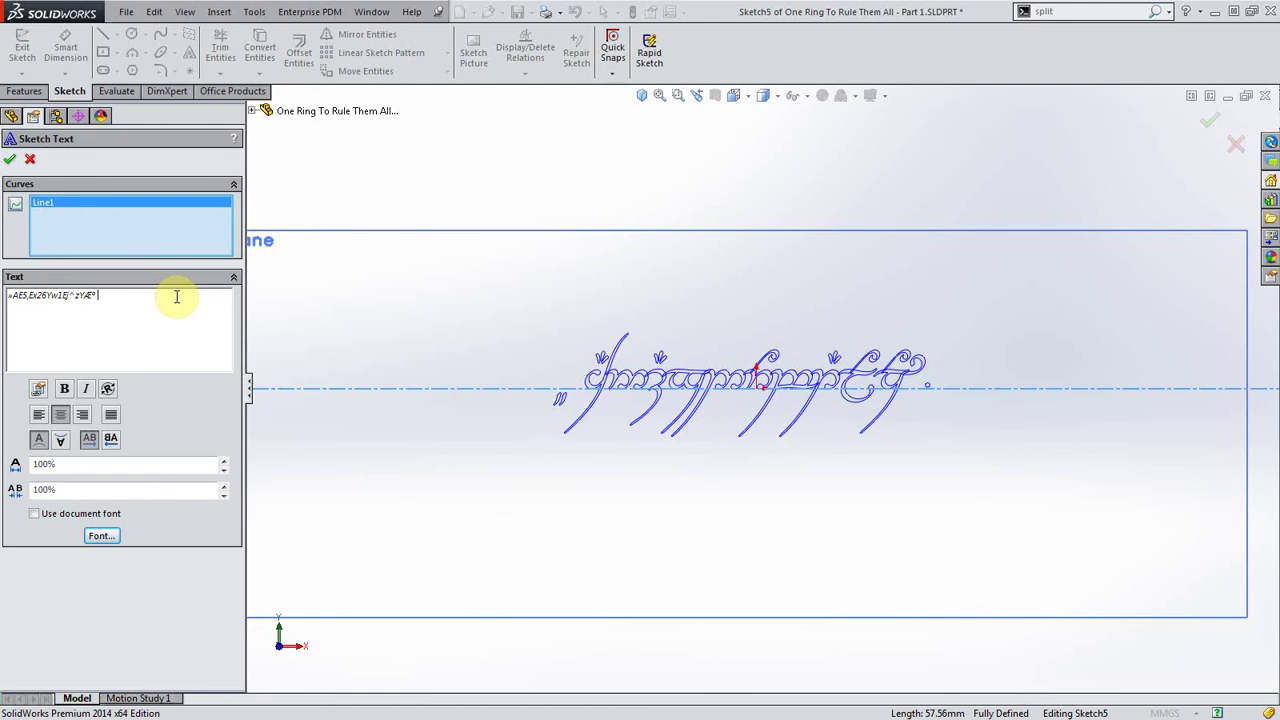
key(BackSpace)
key(BackSpace)
key(BackSpace)
key(BackSpace)
key(BackSpace)
key(BackSpace)
key(BackSpace)
key(BackSpace)
key(BackSpace)
key(BackSpace)
key(BackSpace)
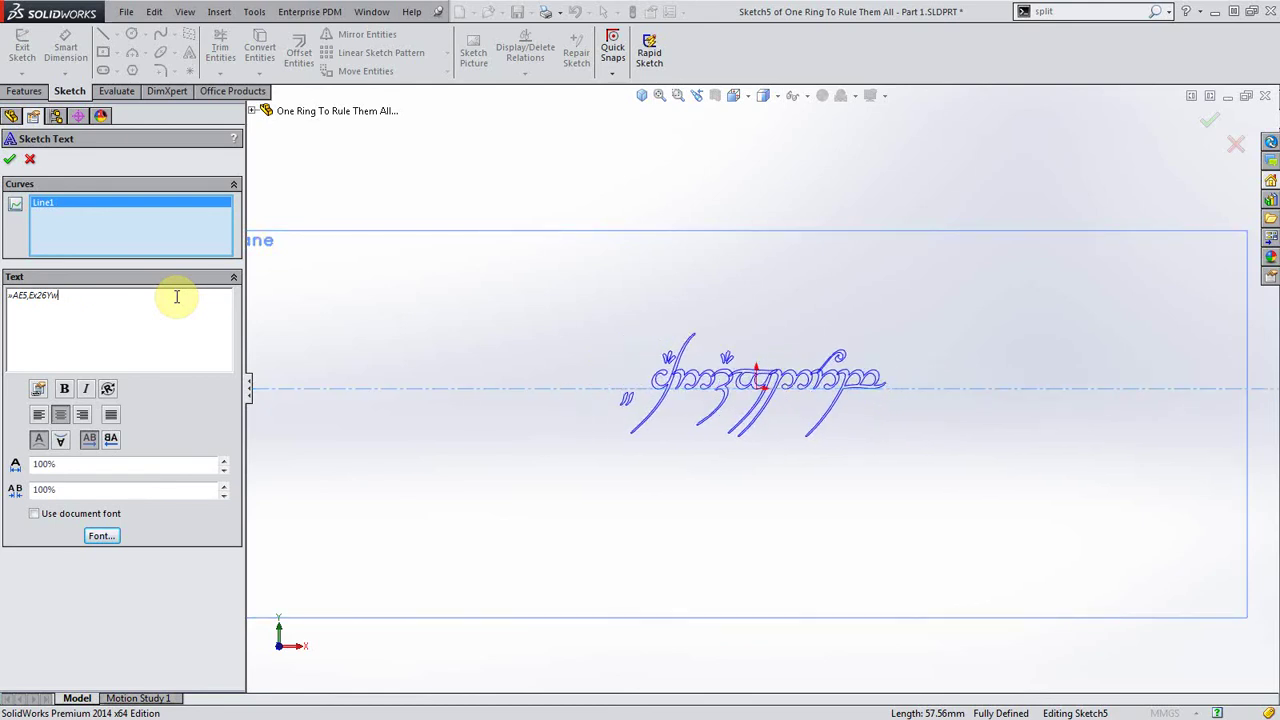
key(BackSpace)
key(BackSpace)
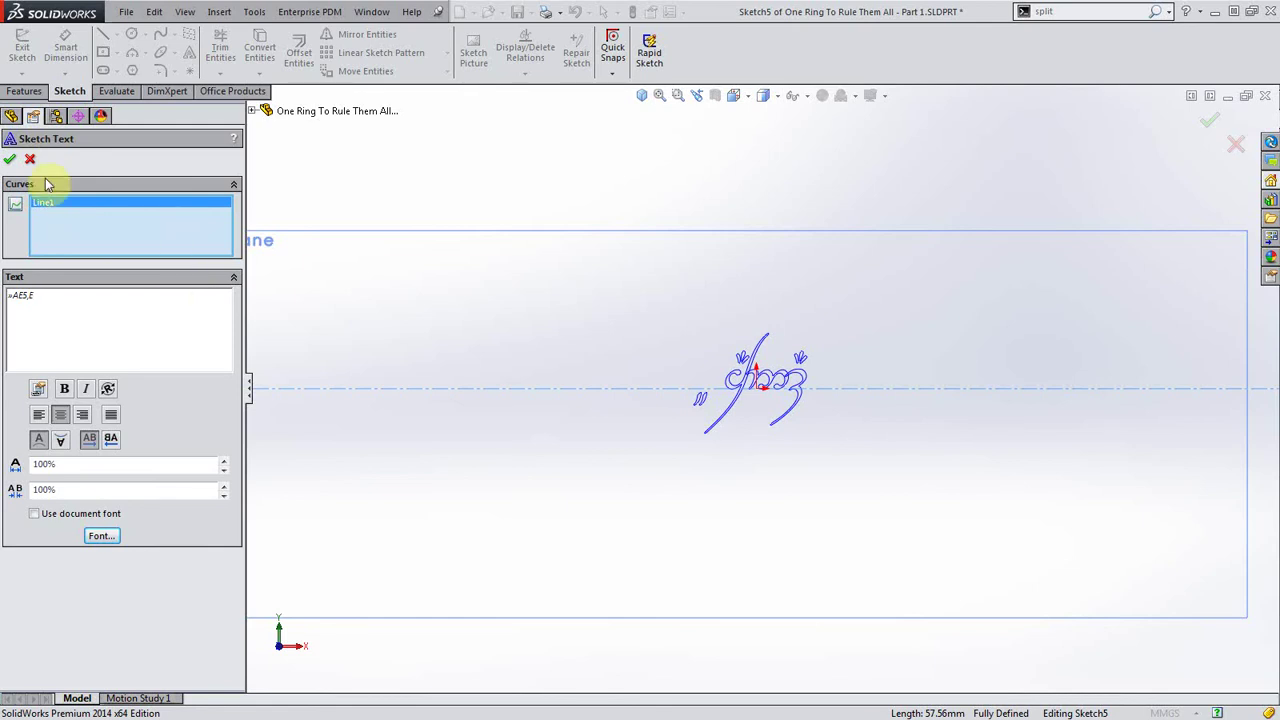
click(10, 159)
scroll(814, 400, down, 4)
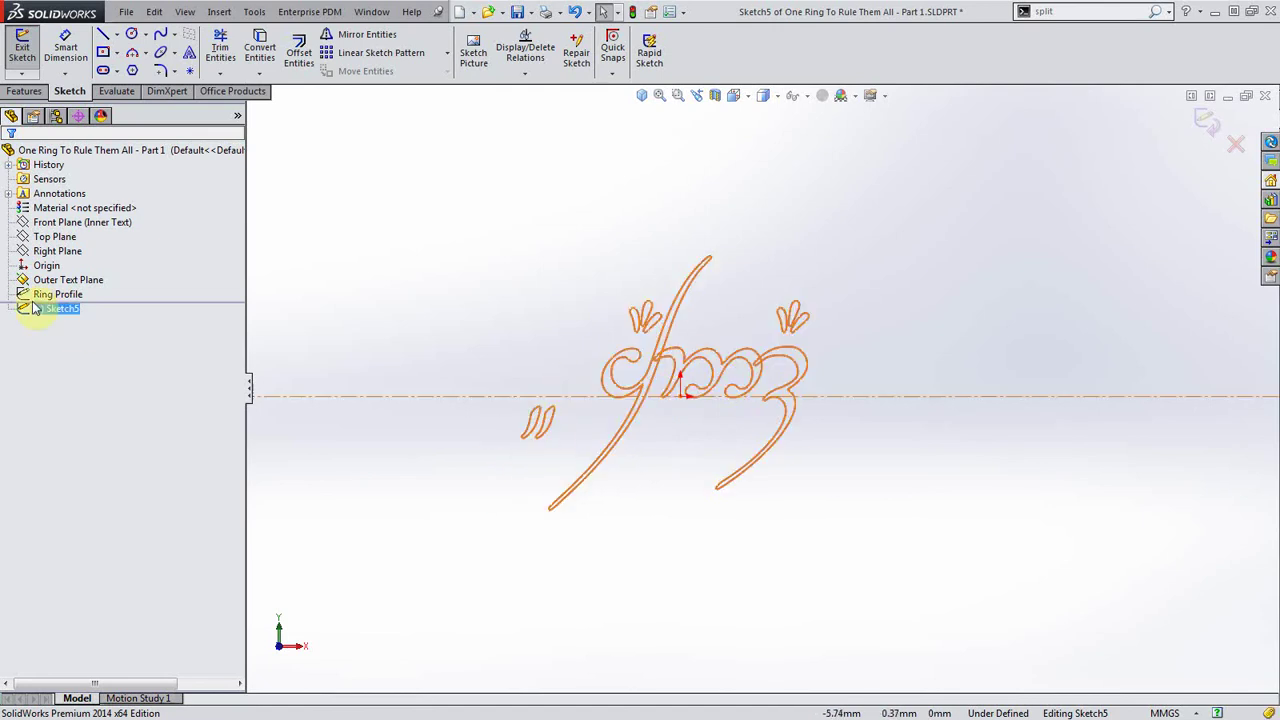
key(alt+Tab)
double_click(836, 373)
click(777, 338)
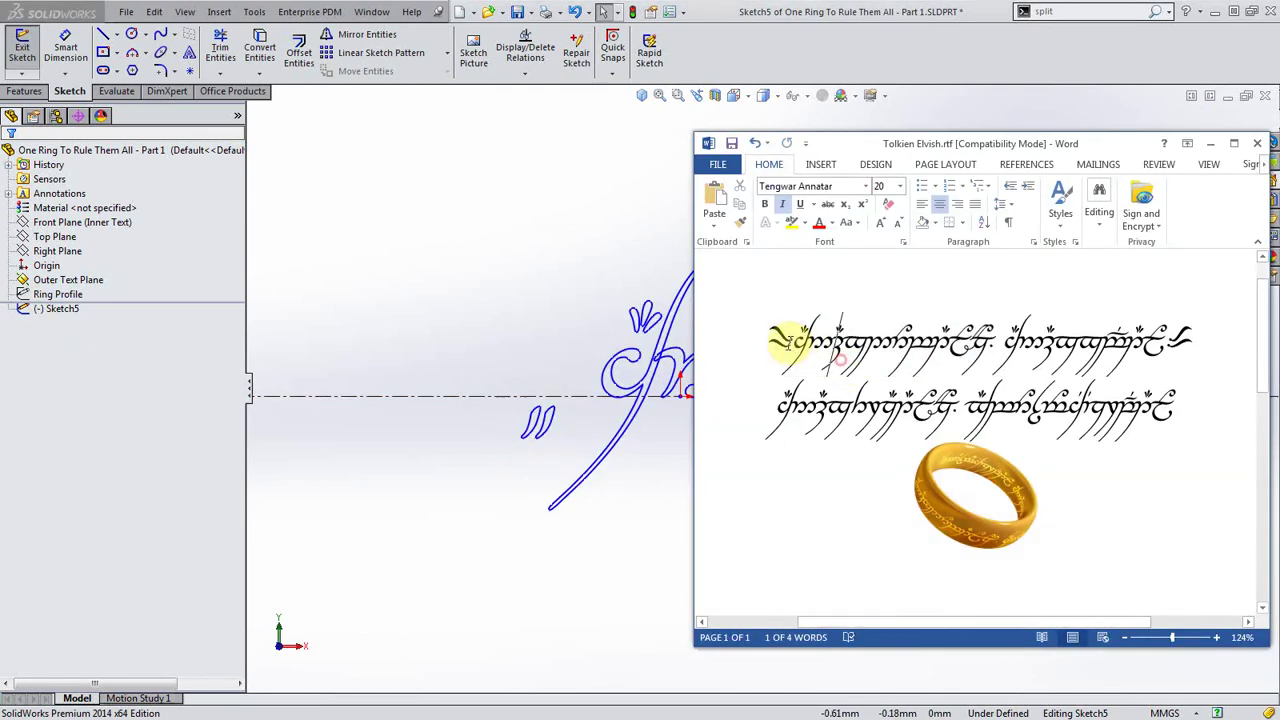
drag(777, 338, 776, 346)
click(786, 350)
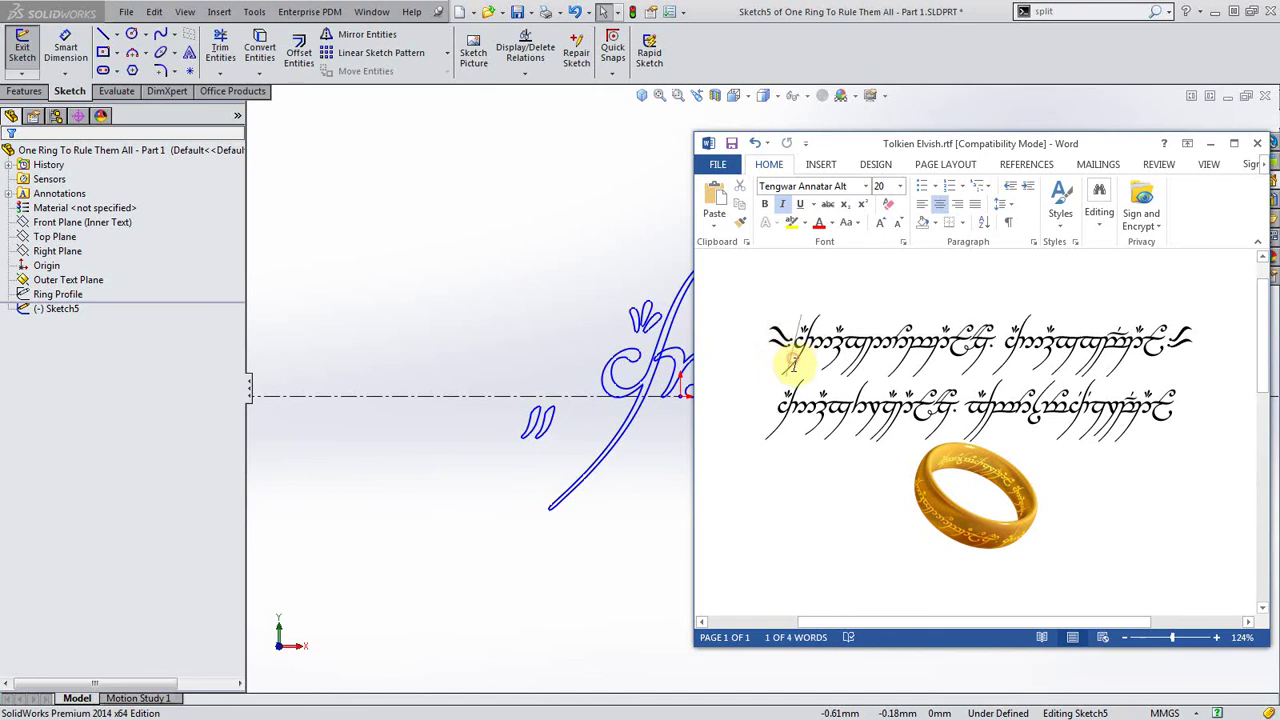
click(651, 486)
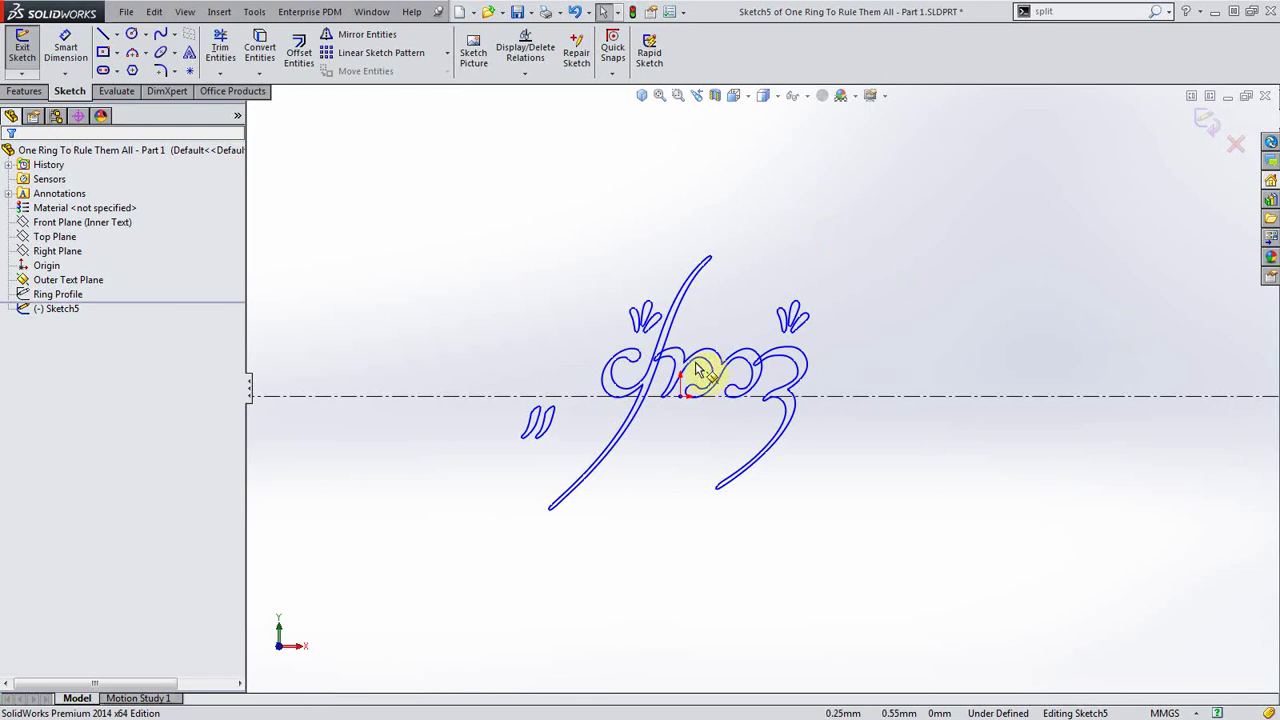
scroll(686, 372, down, 4)
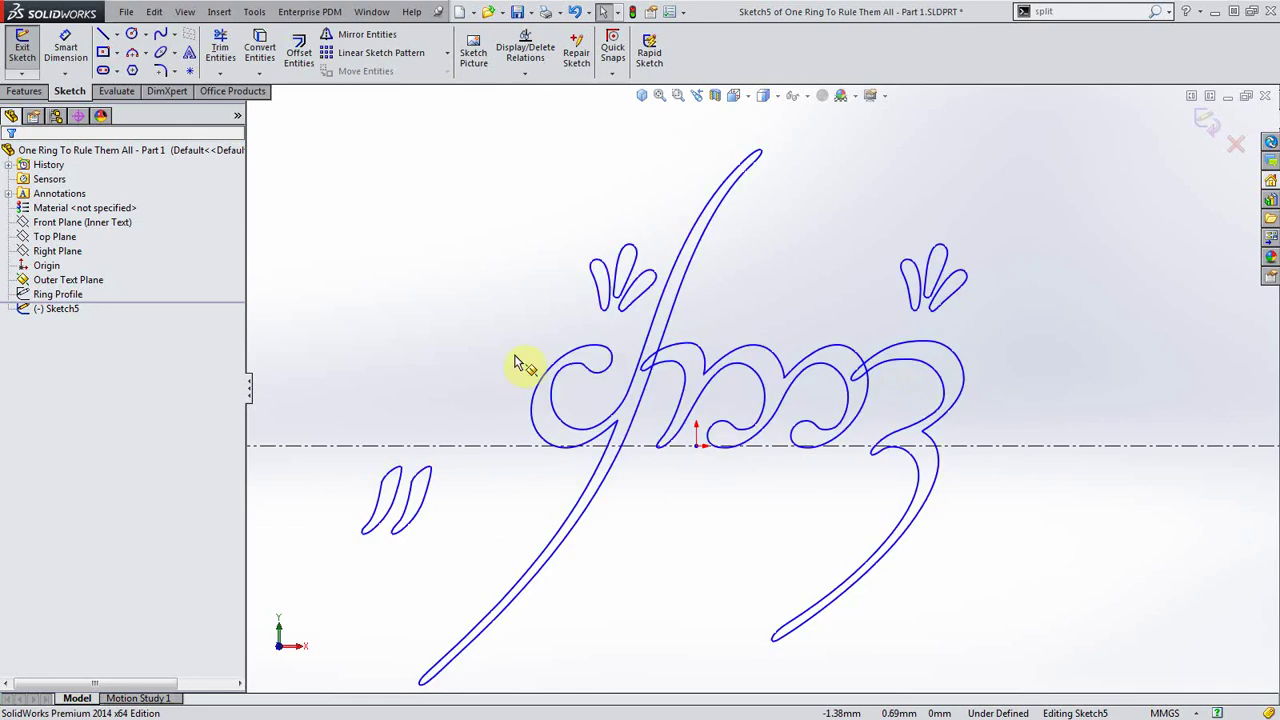
Cancel the trim and dissolve the Tengwar sketch text into individual sketch curves
scroll(676, 393, down, 2)
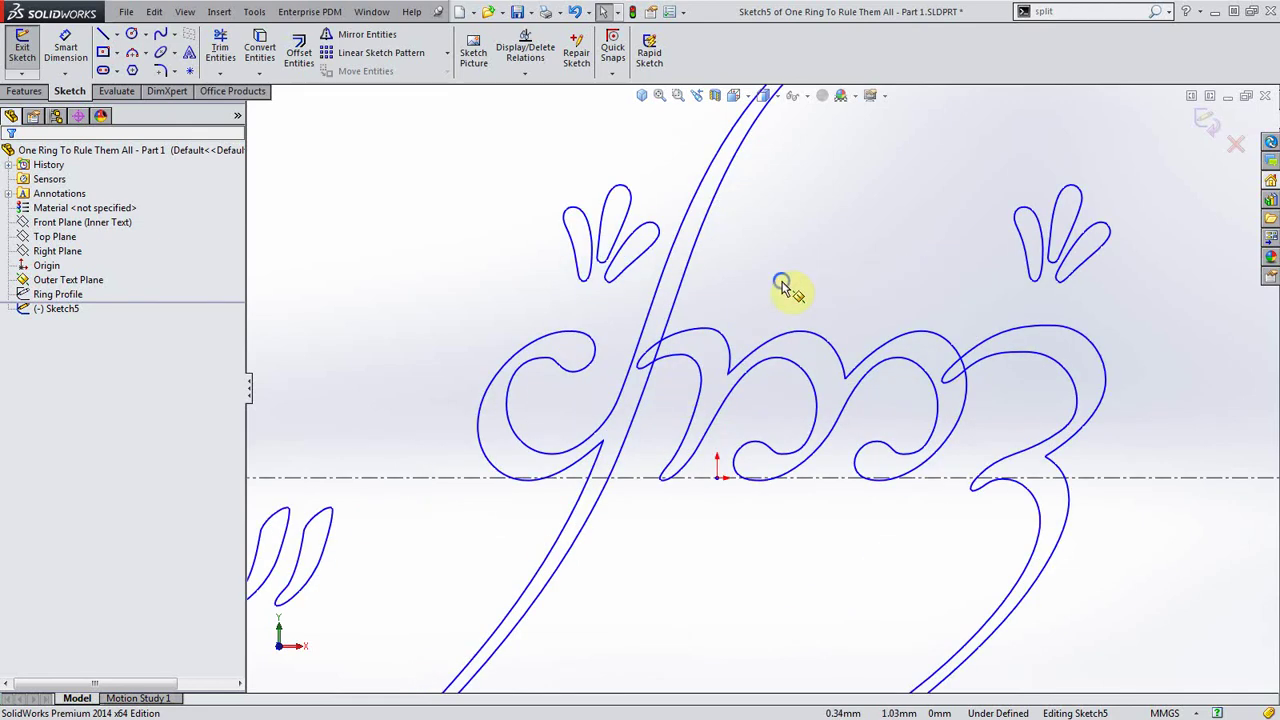
right_drag(774, 280, 718, 283)
scroll(686, 349, down, 2)
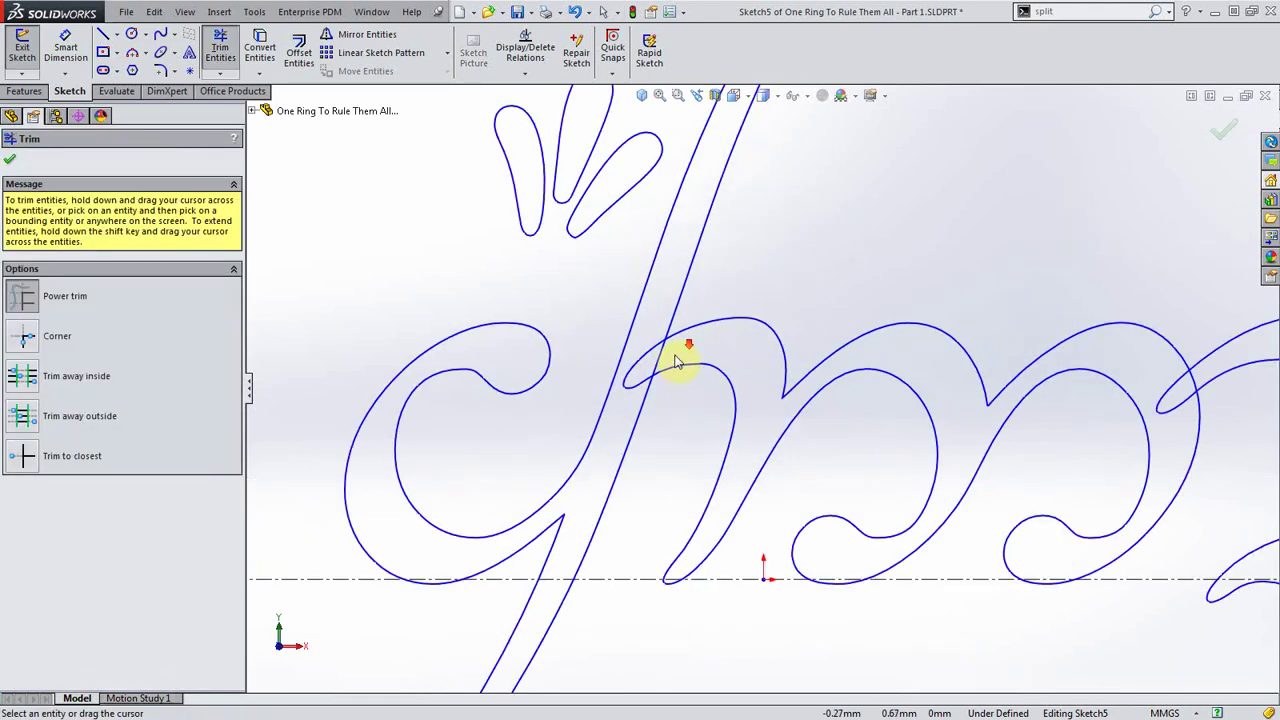
scroll(771, 286, up, 1)
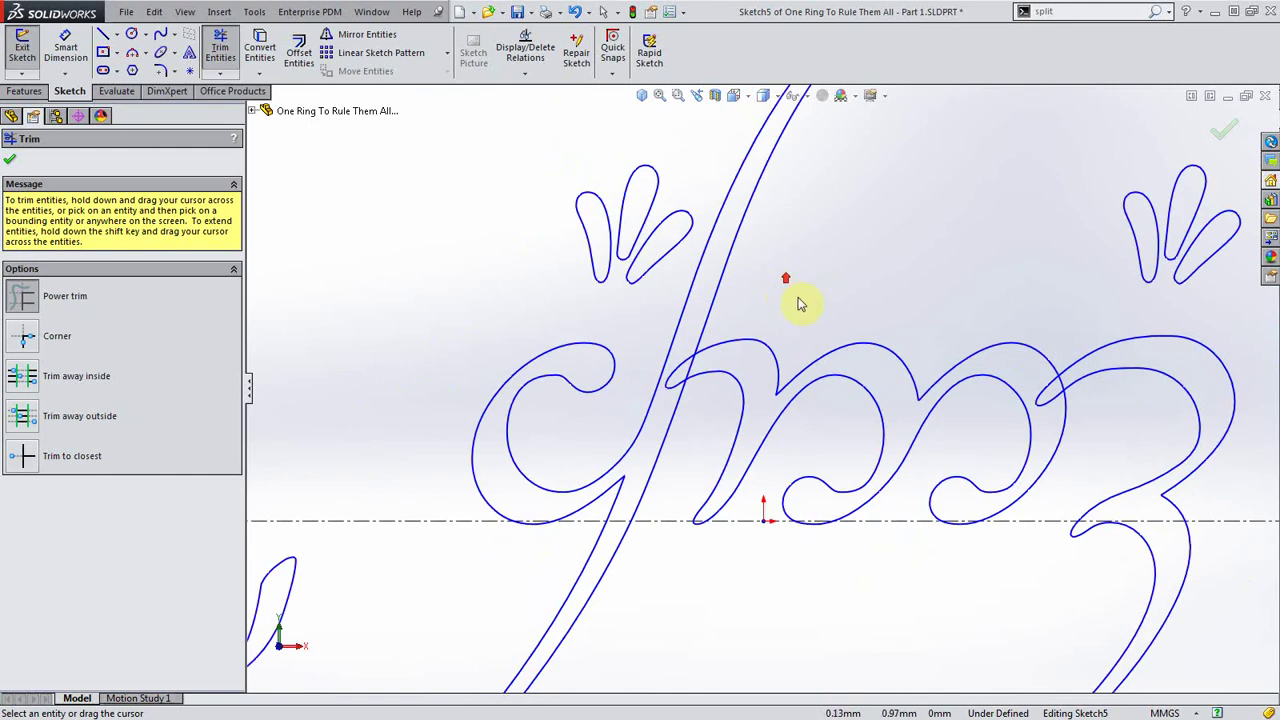
scroll(800, 303, up, 1)
key(Escape)
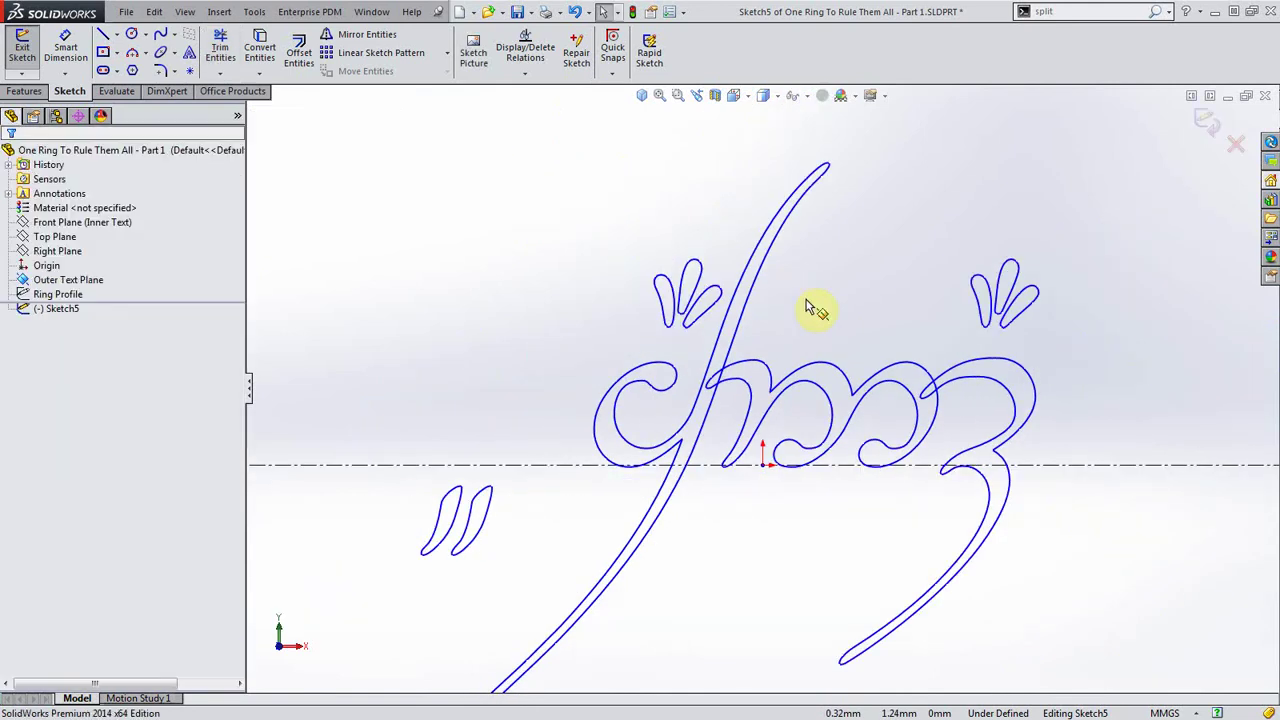
right_click(829, 376)
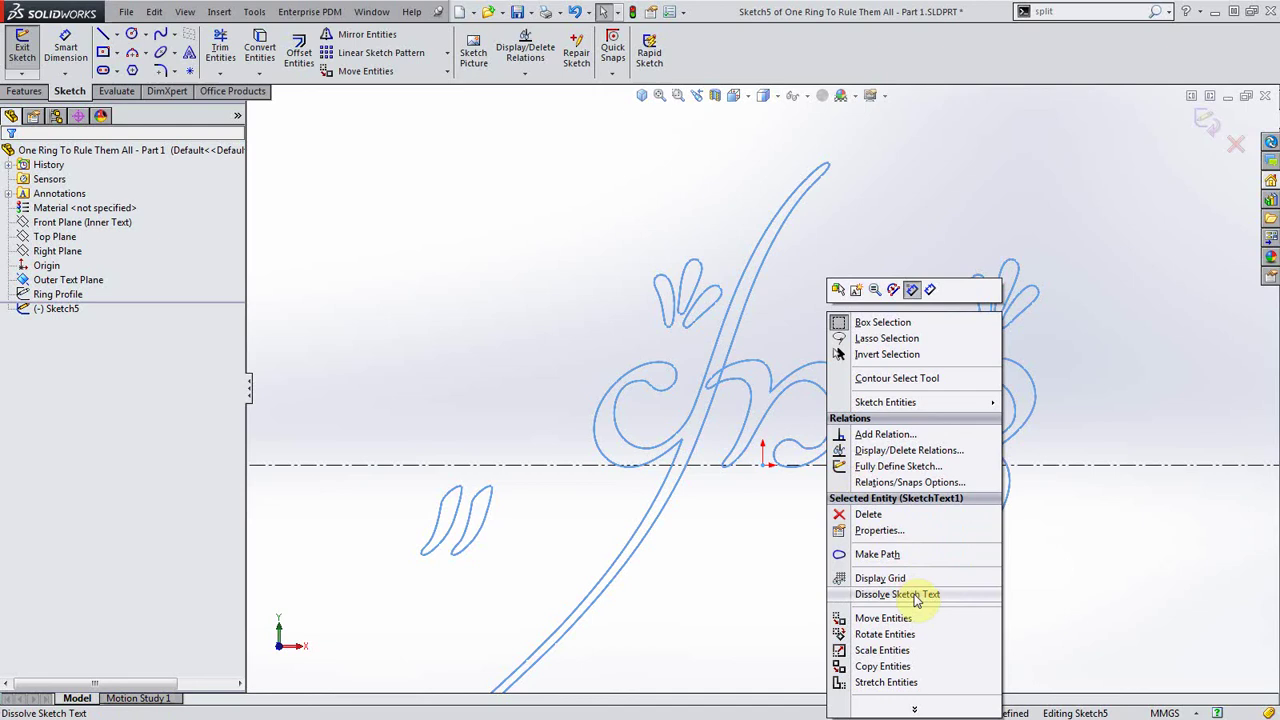
click(916, 596)
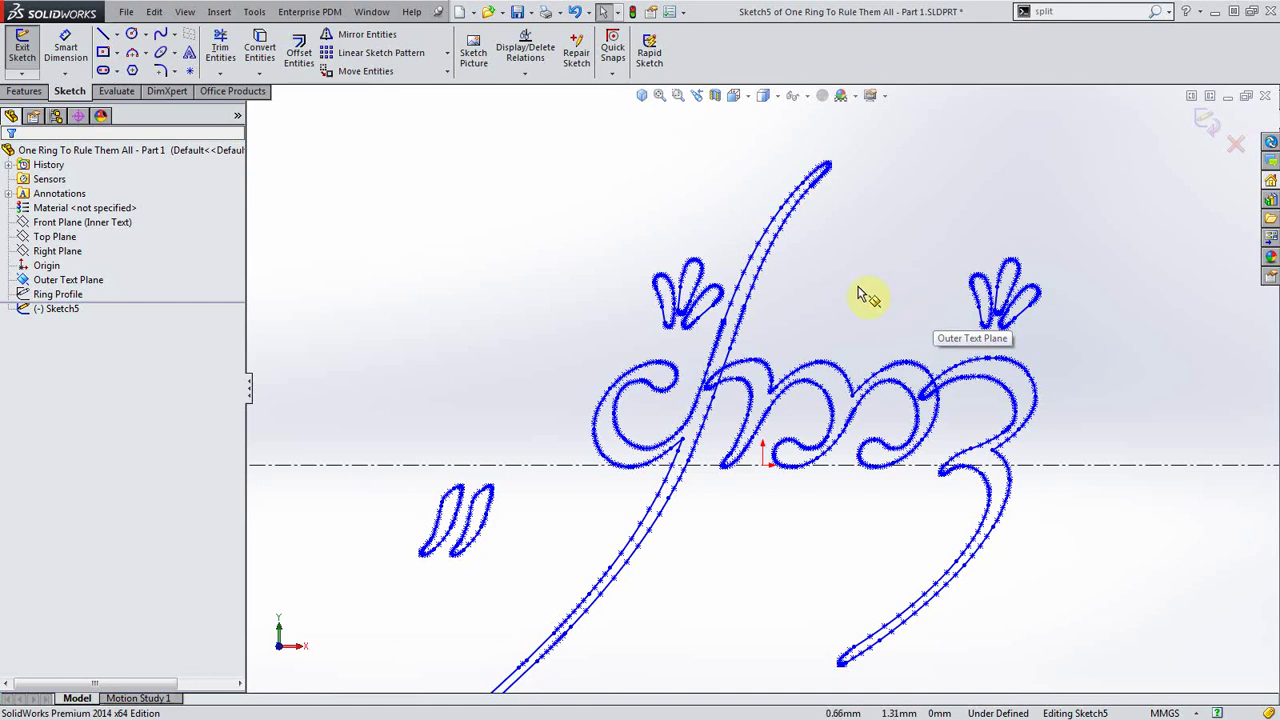
Select the inner spline of the tall stroke
scroll(819, 290, down, 3)
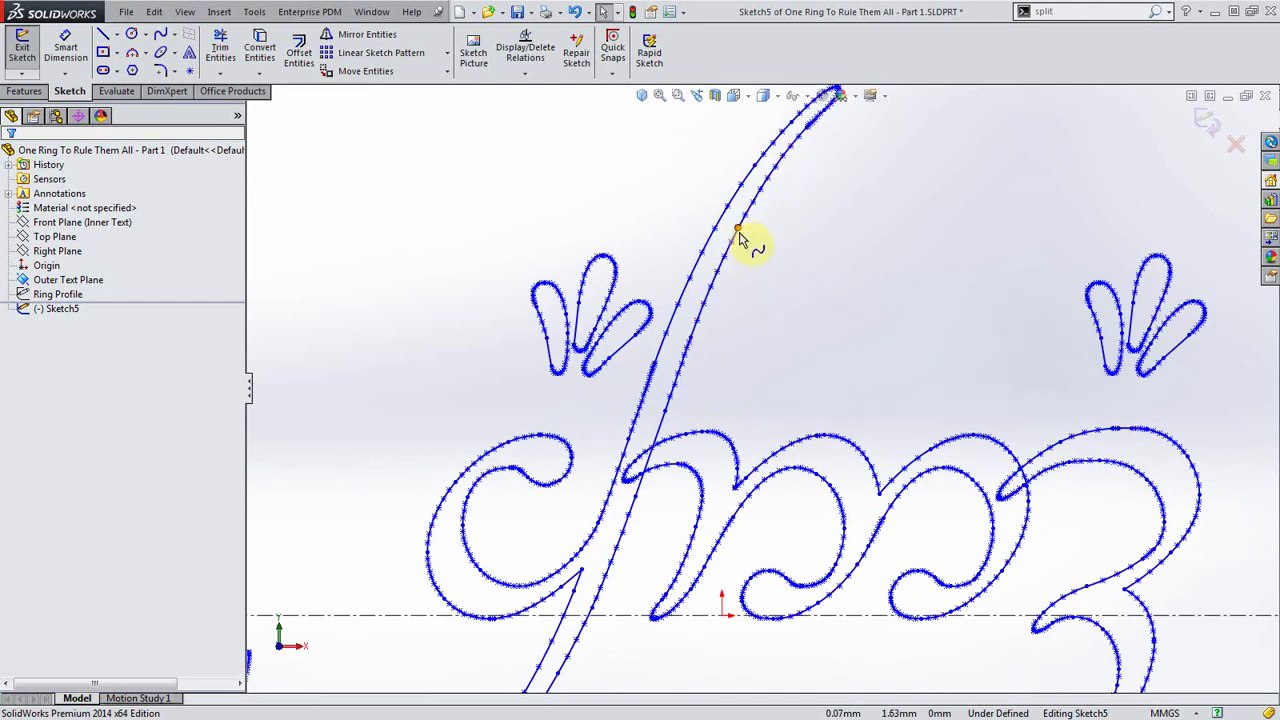
click(742, 248)
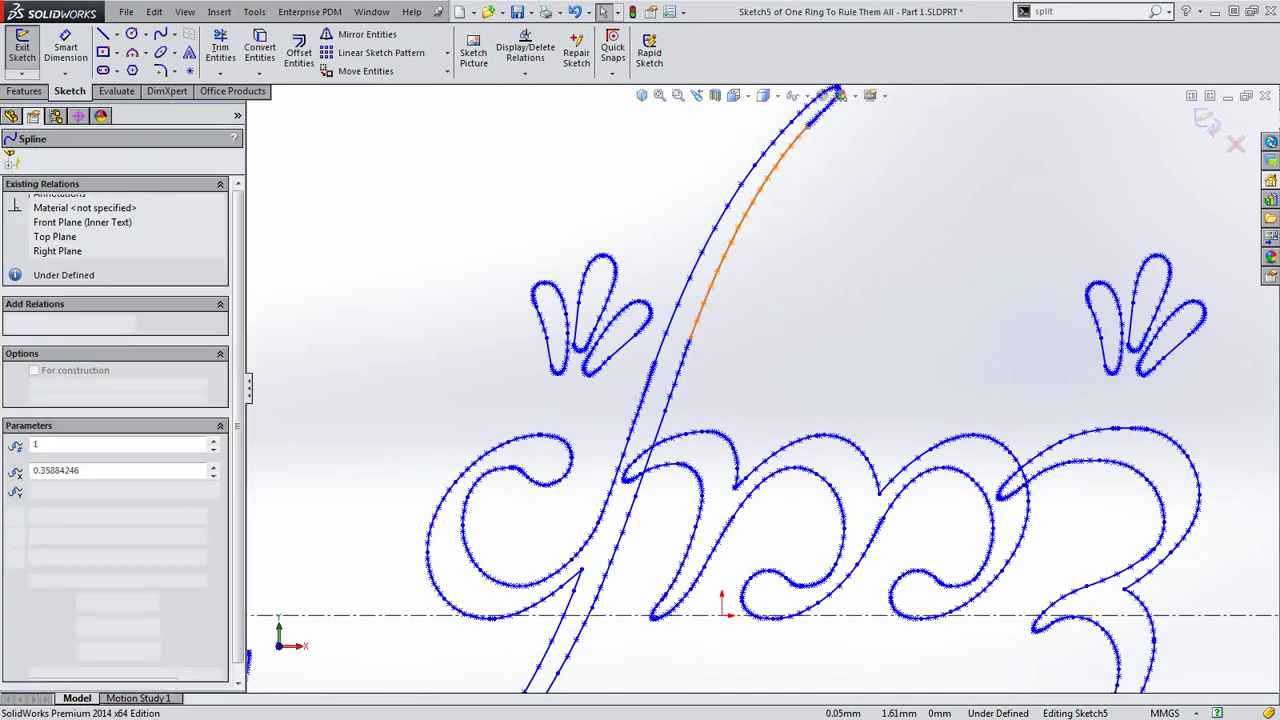
click(905, 260)
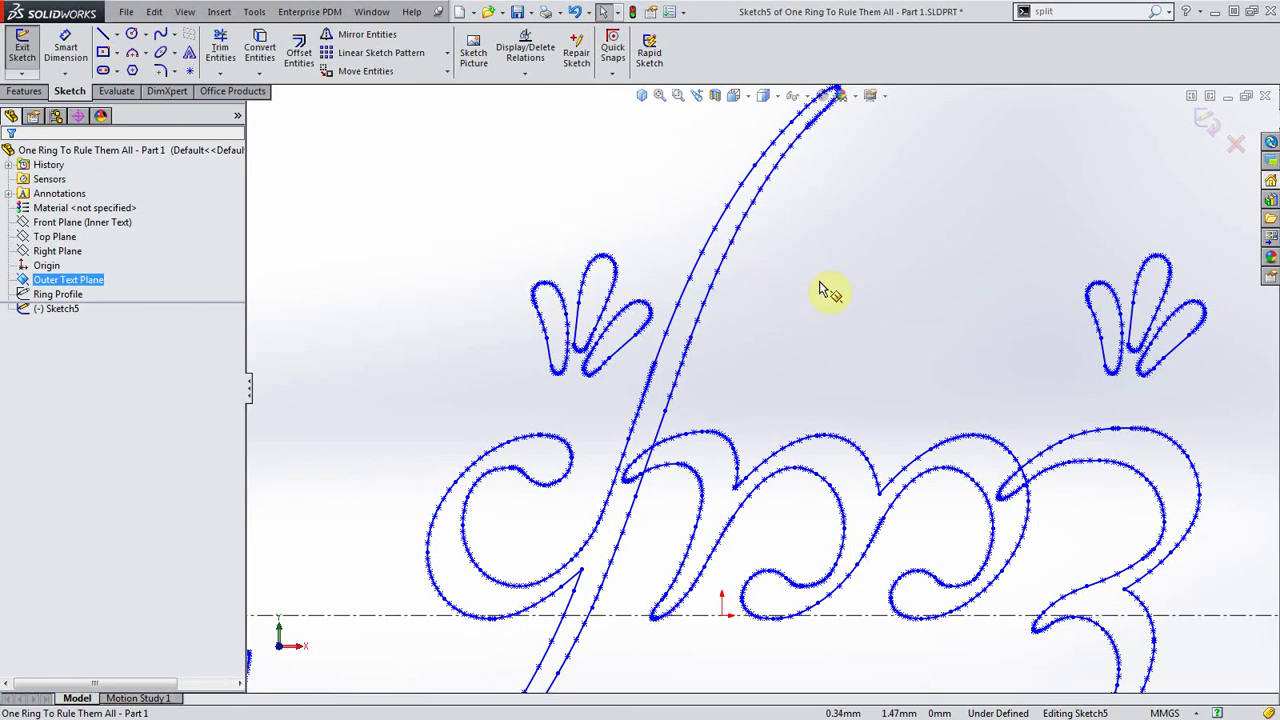
scroll(914, 363, up, 3)
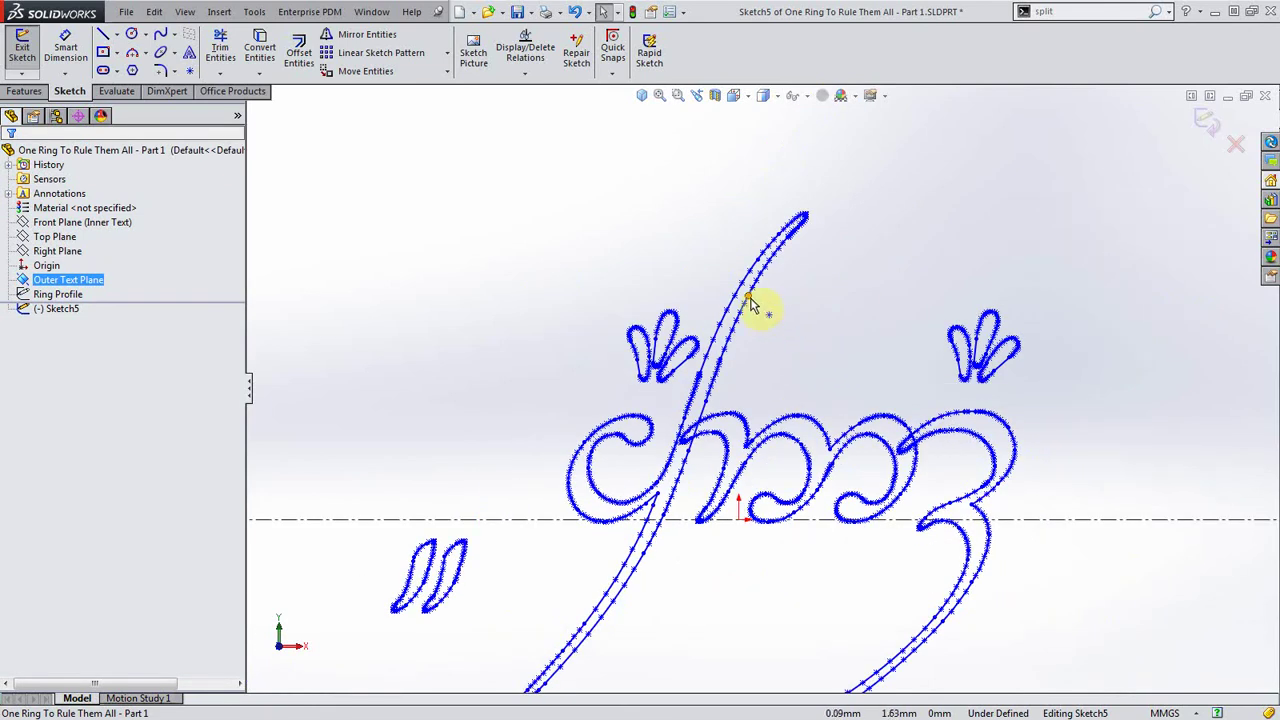
scroll(765, 312, down, 4)
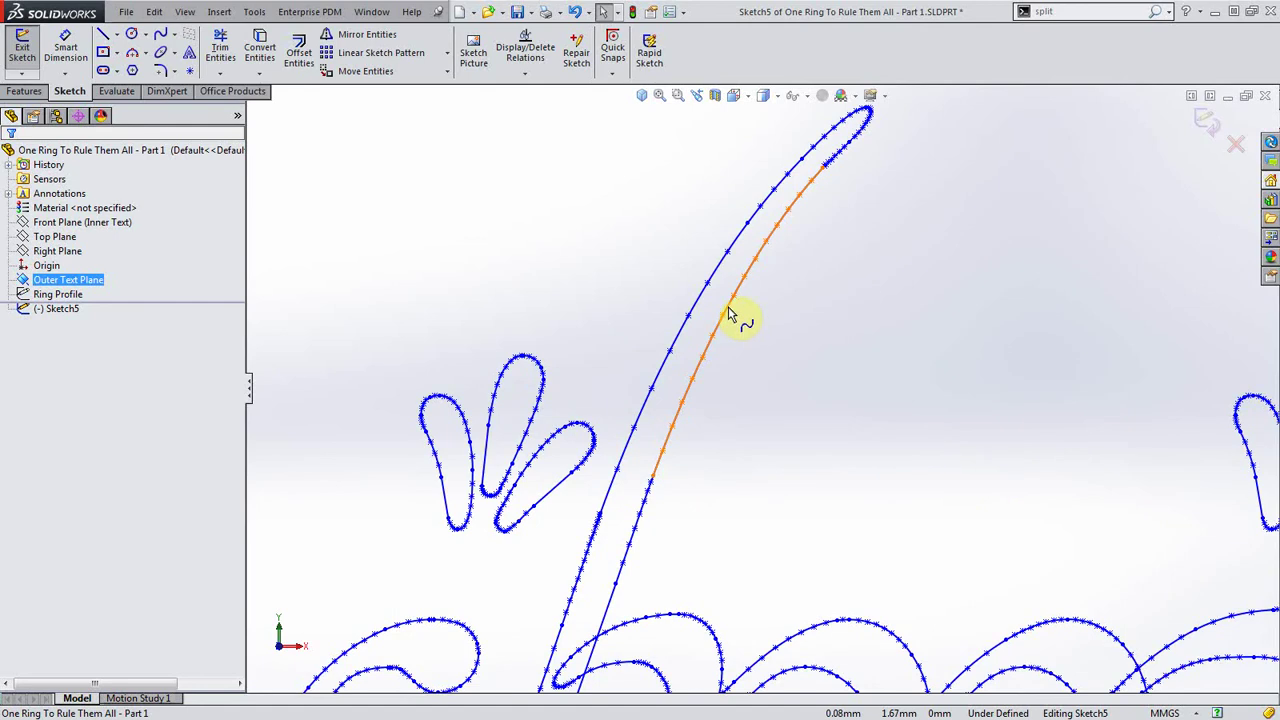
click(730, 314)
right_click(730, 314)
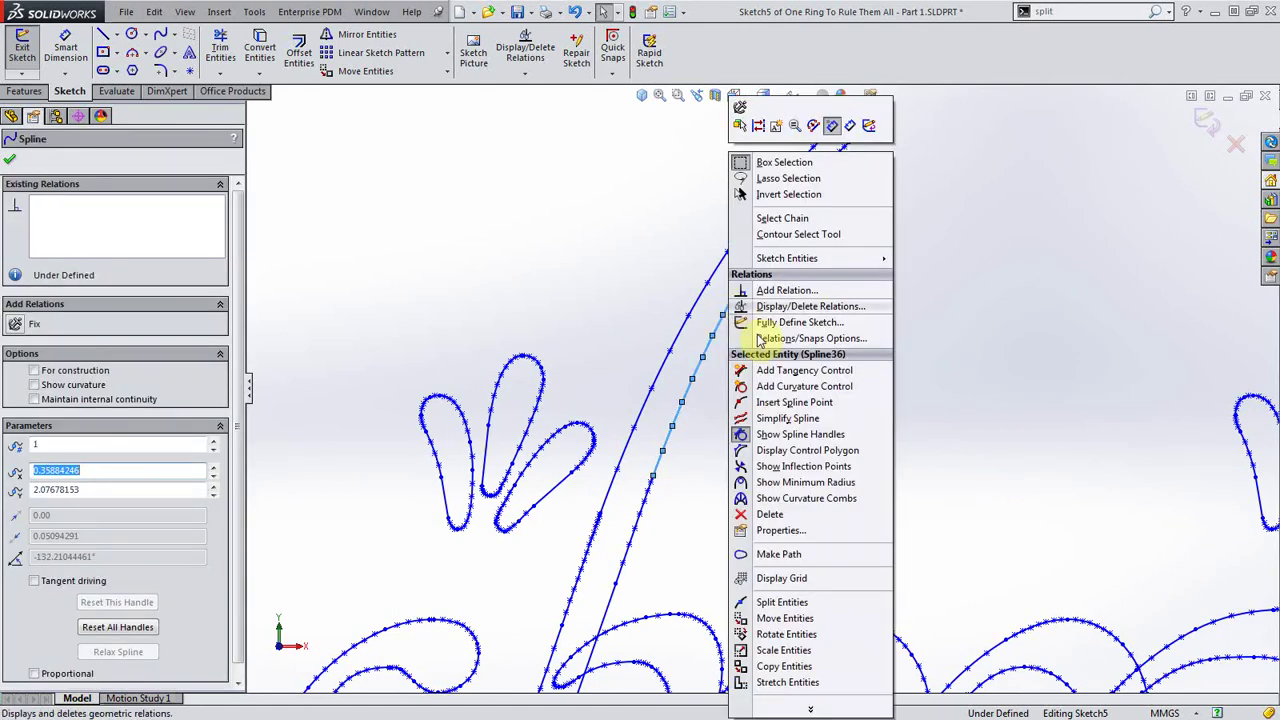
Simplify that spline at 0.01mm tolerance, reducing it from 17 to 5 points
click(789, 419)
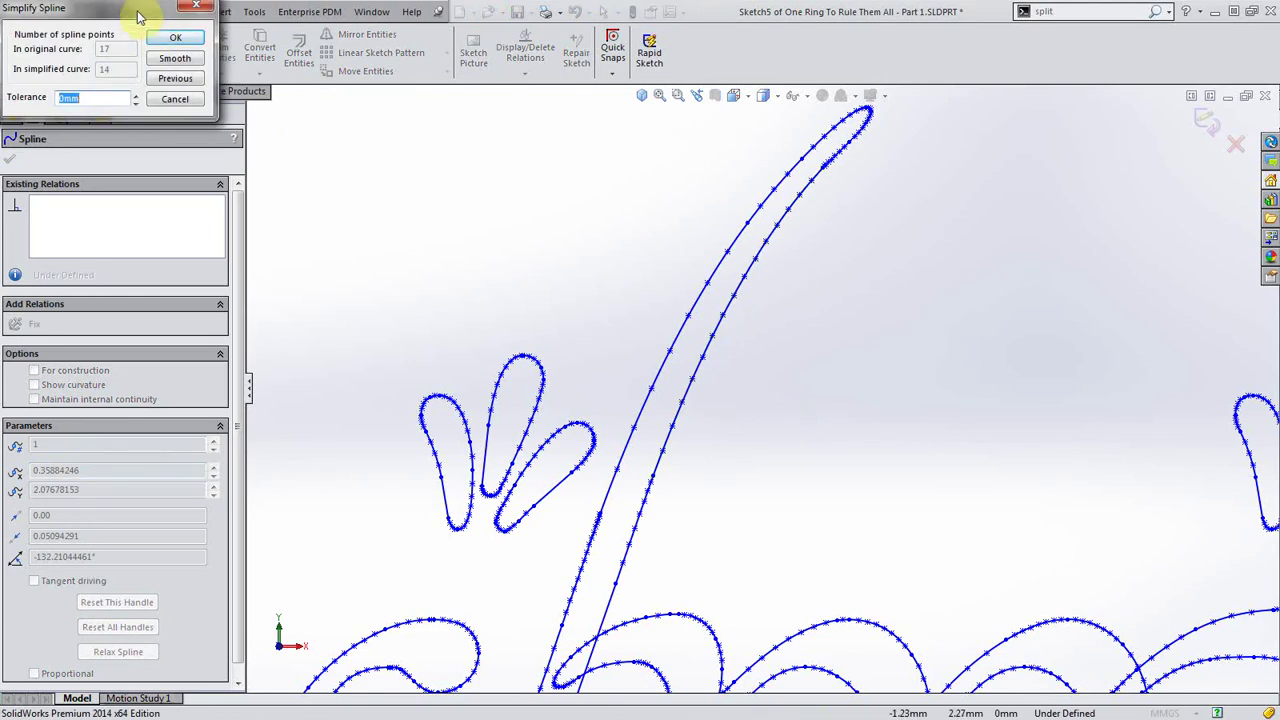
drag(135, 8, 591, 162)
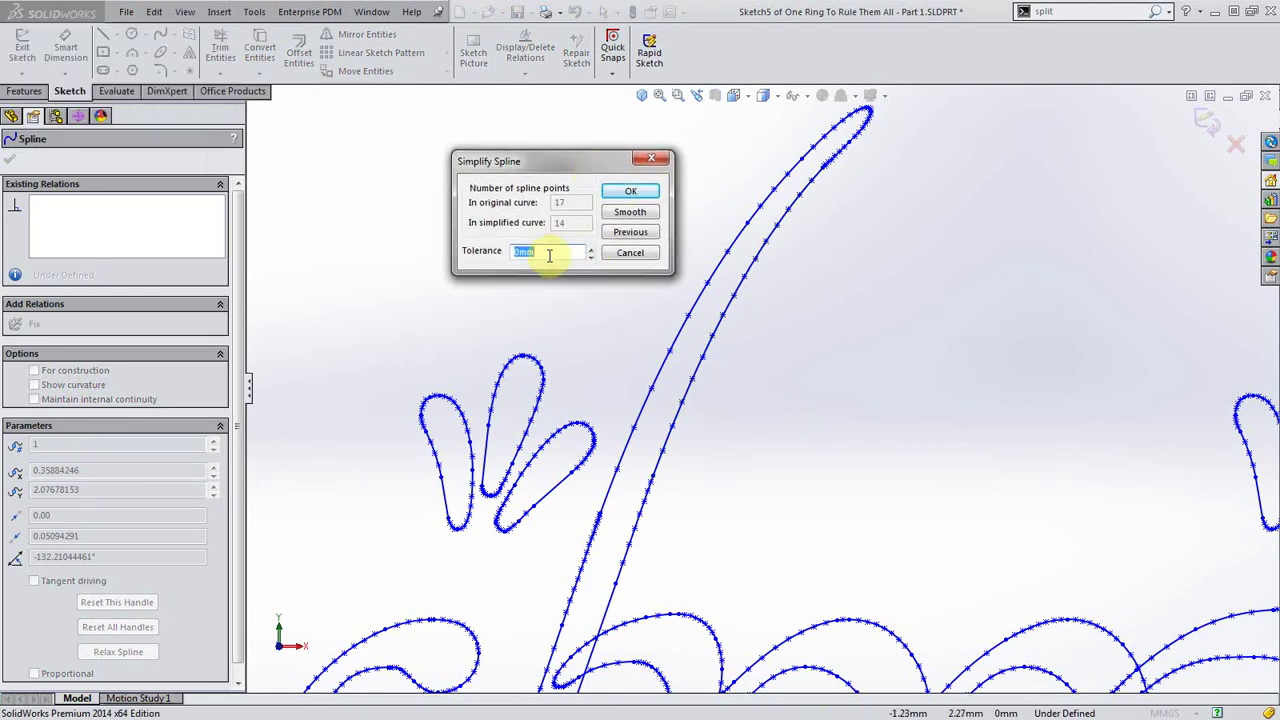
click(552, 252)
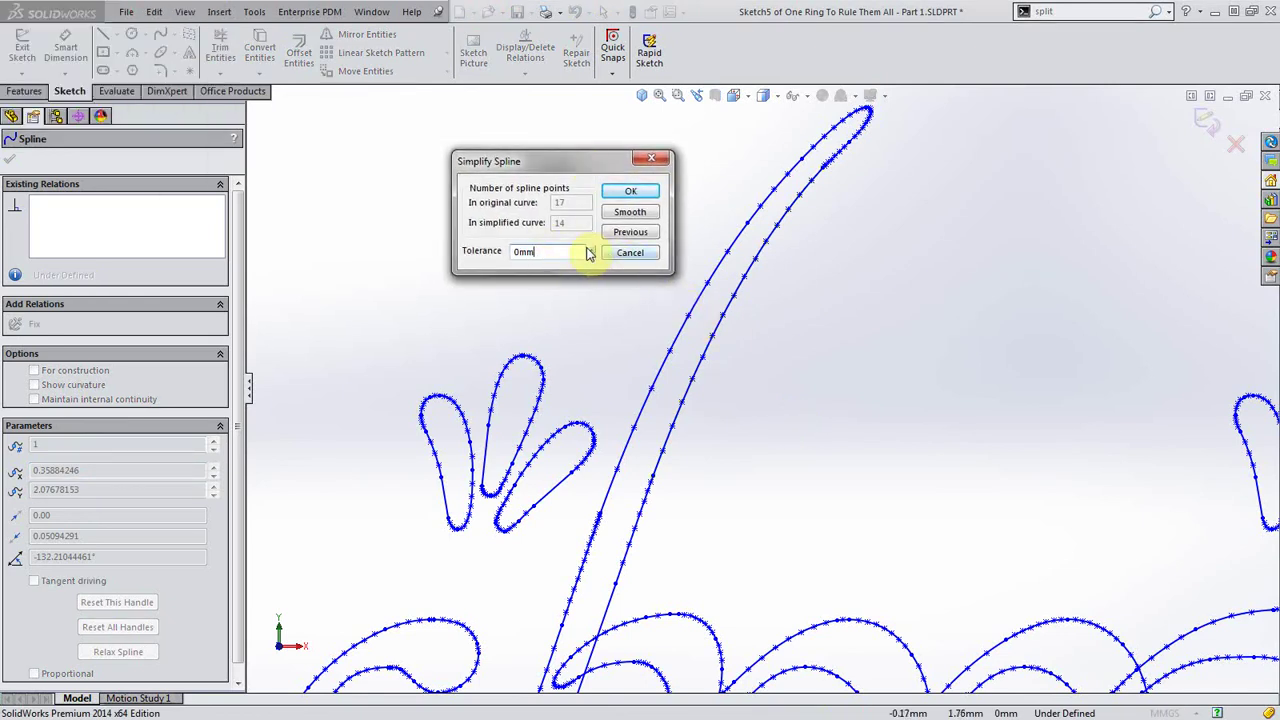
click(589, 254)
click(592, 250)
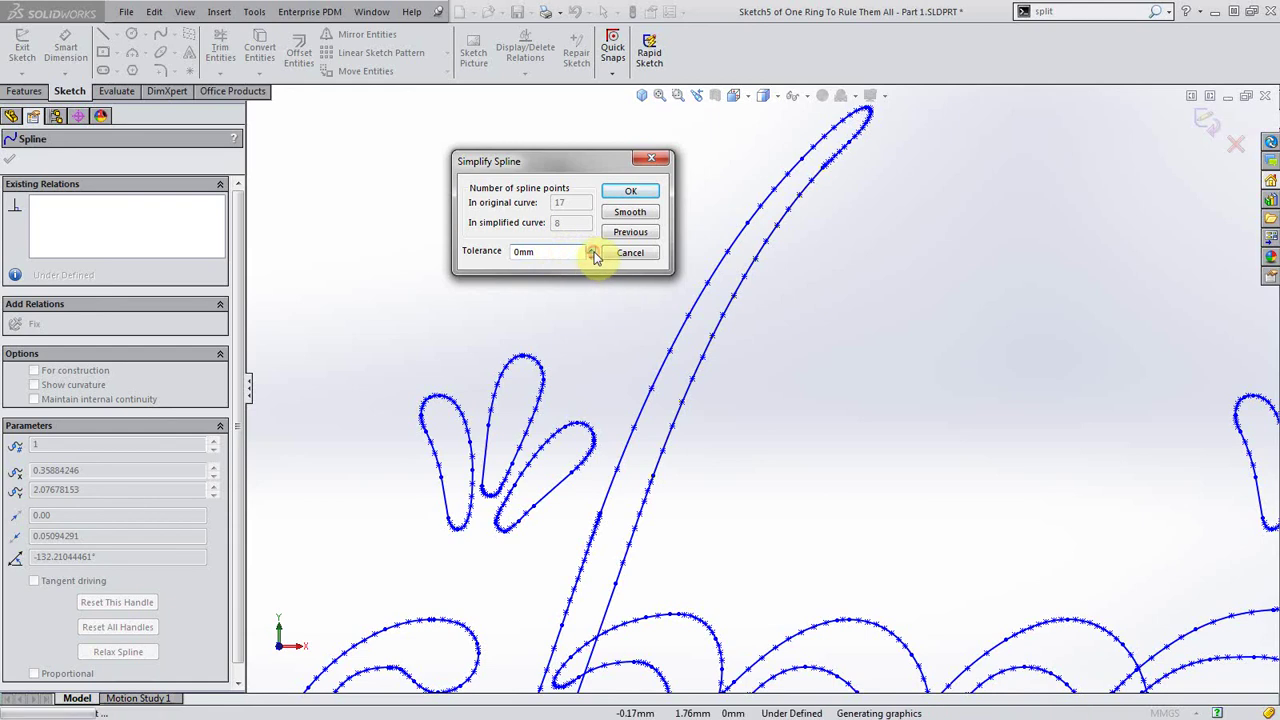
click(637, 194)
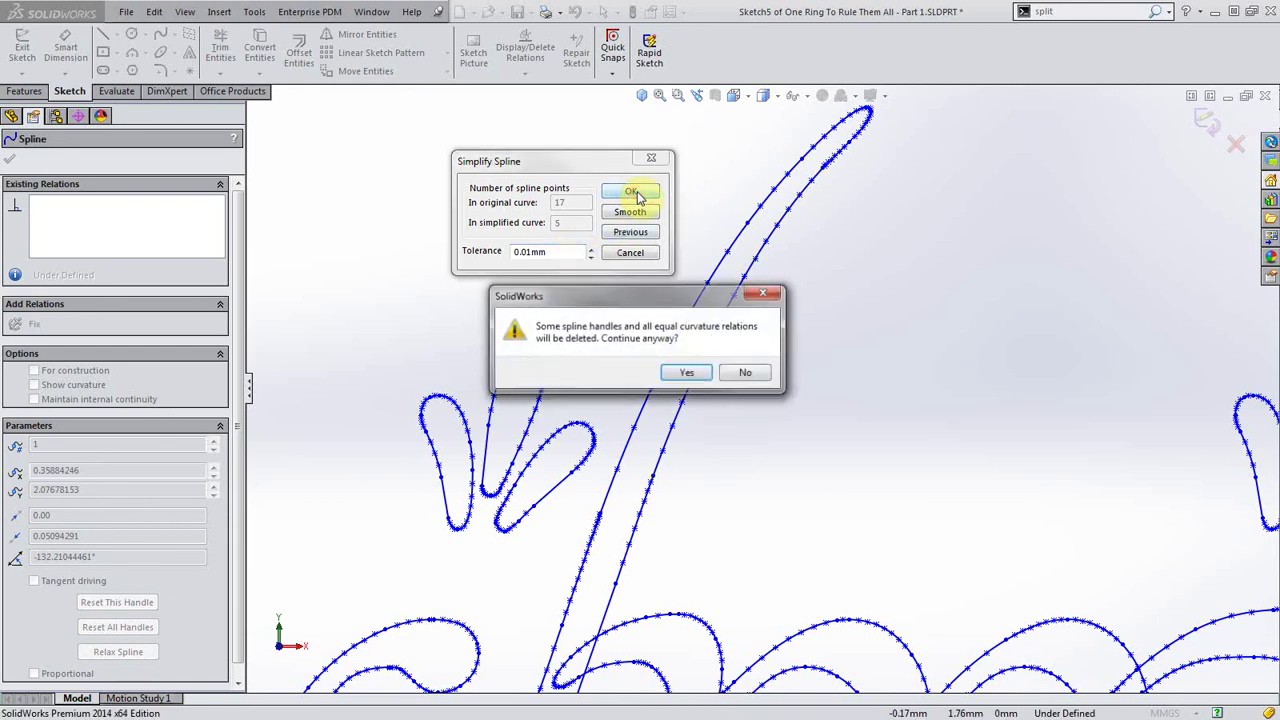
click(688, 371)
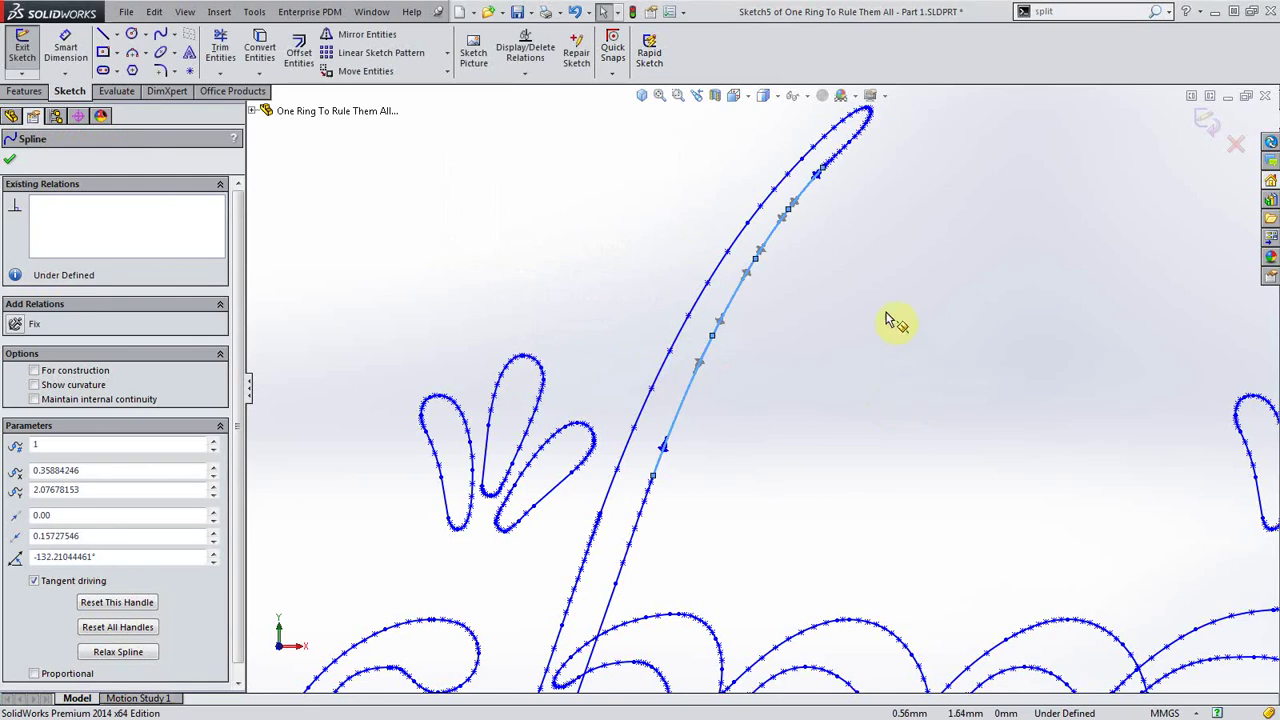
click(886, 314)
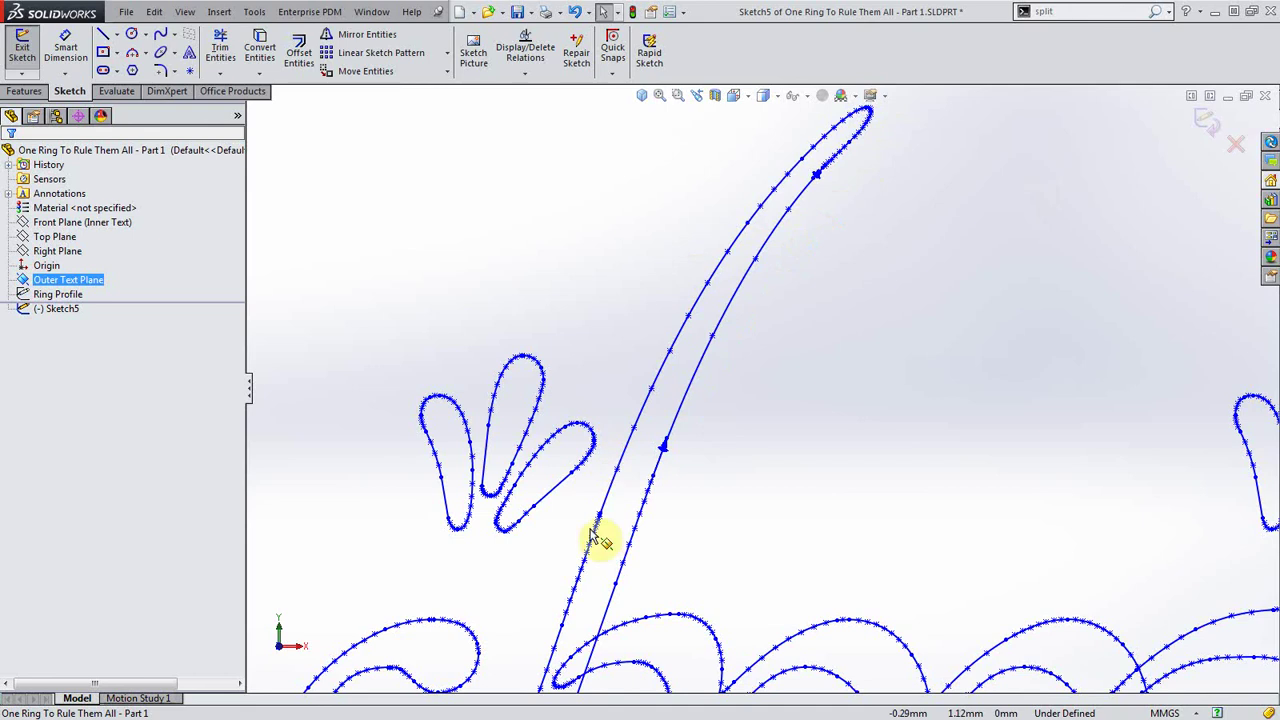
Delete the two small stray strokes left of the lettering
scroll(786, 560, up, 2)
scroll(786, 563, up, 4)
scroll(729, 566, down, 3)
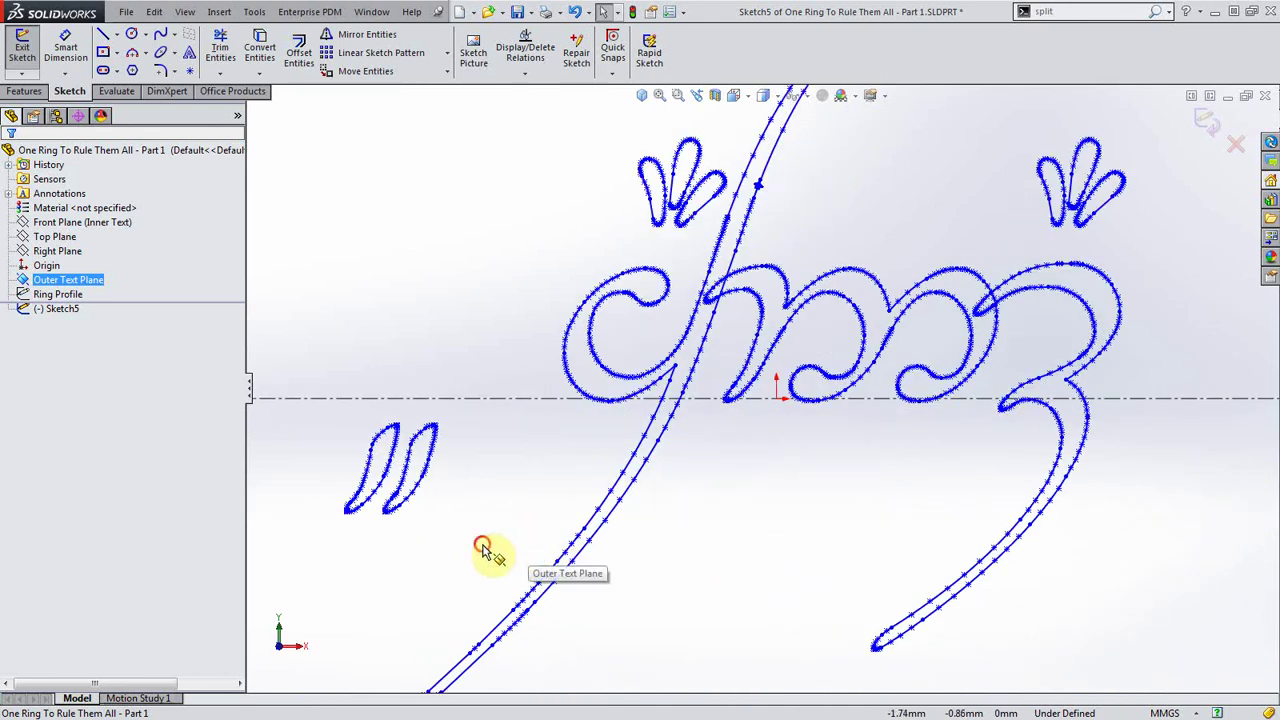
mouse_move(482, 544)
mouse_down()
mouse_move(337, 449)
mouse_move(320, 422)
mouse_up()
key(Delete)
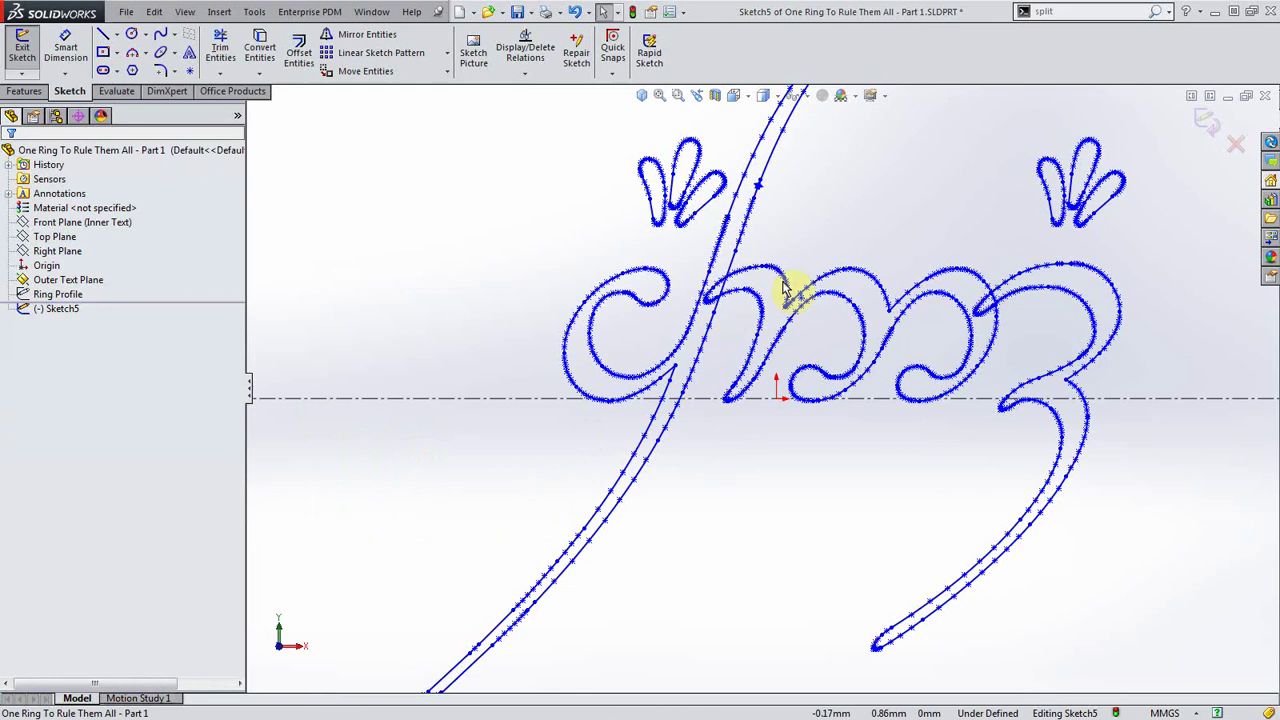
Power-trim the overlapping segment at the junction and the arc piece between two intersections
scroll(760, 295, down, 1)
scroll(757, 297, down, 3)
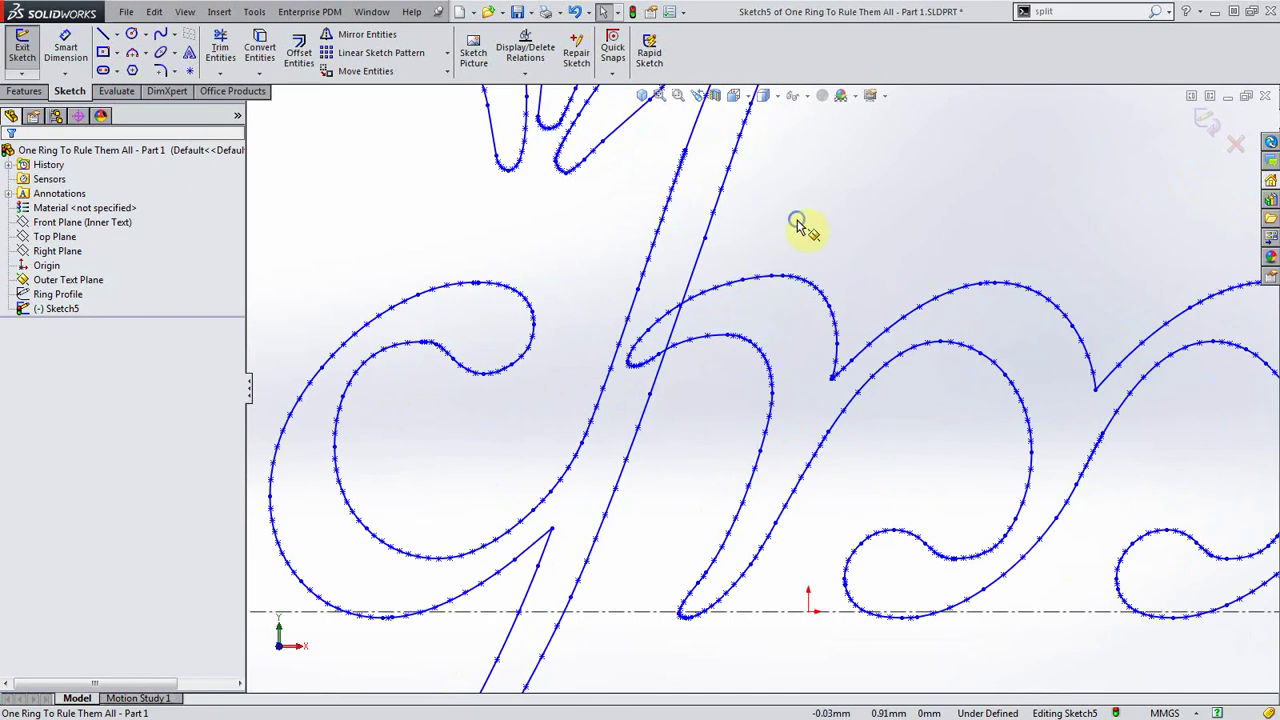
right_drag(749, 218, 700, 278)
scroll(700, 278, down, 3)
mouse_move(669, 309)
mouse_down()
mouse_move(689, 372)
mouse_move(644, 385)
mouse_move(645, 428)
mouse_move(602, 440)
mouse_move(590, 428)
mouse_move(600, 411)
mouse_move(609, 443)
mouse_up()
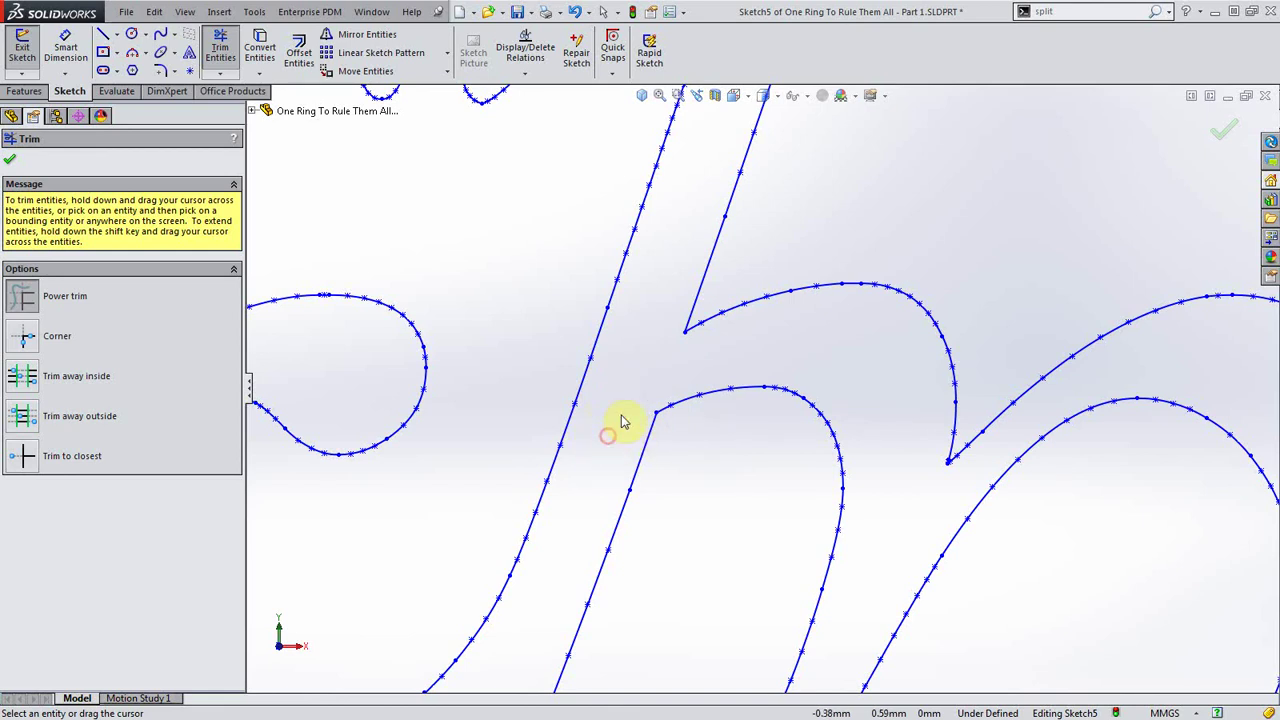
scroll(634, 410, up, 2)
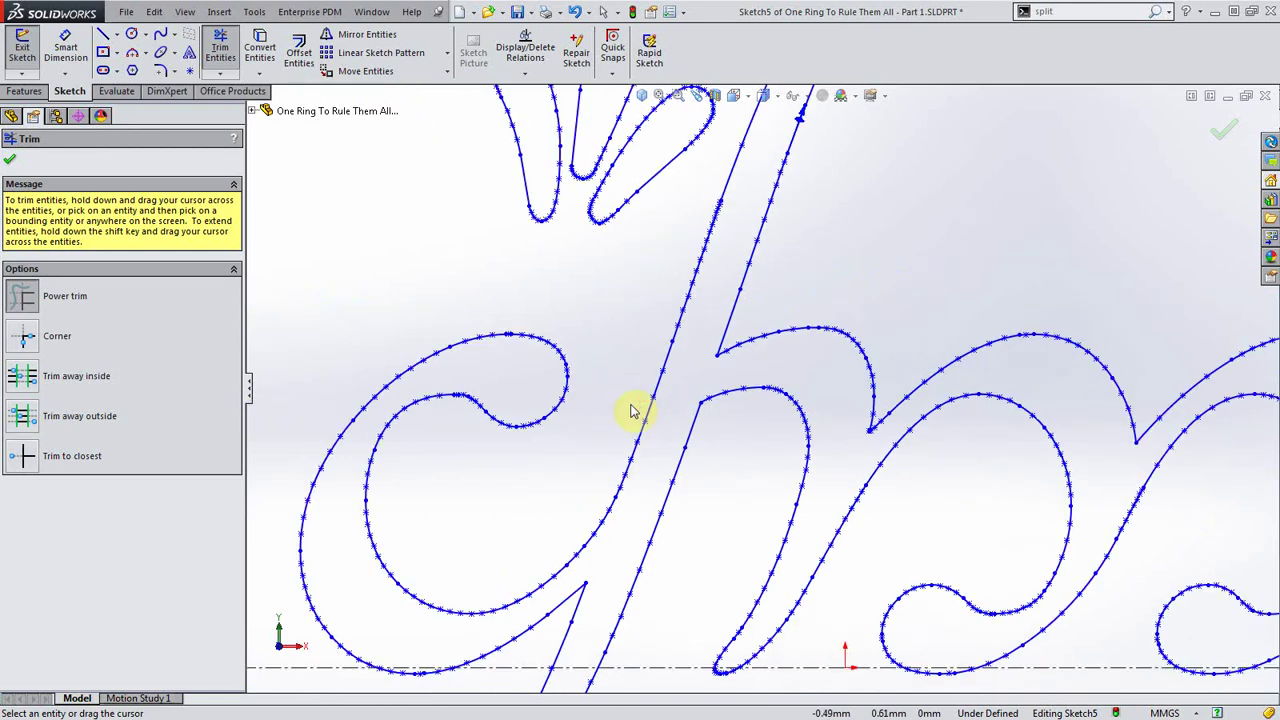
scroll(634, 412, up, 2)
scroll(886, 380, up, 2)
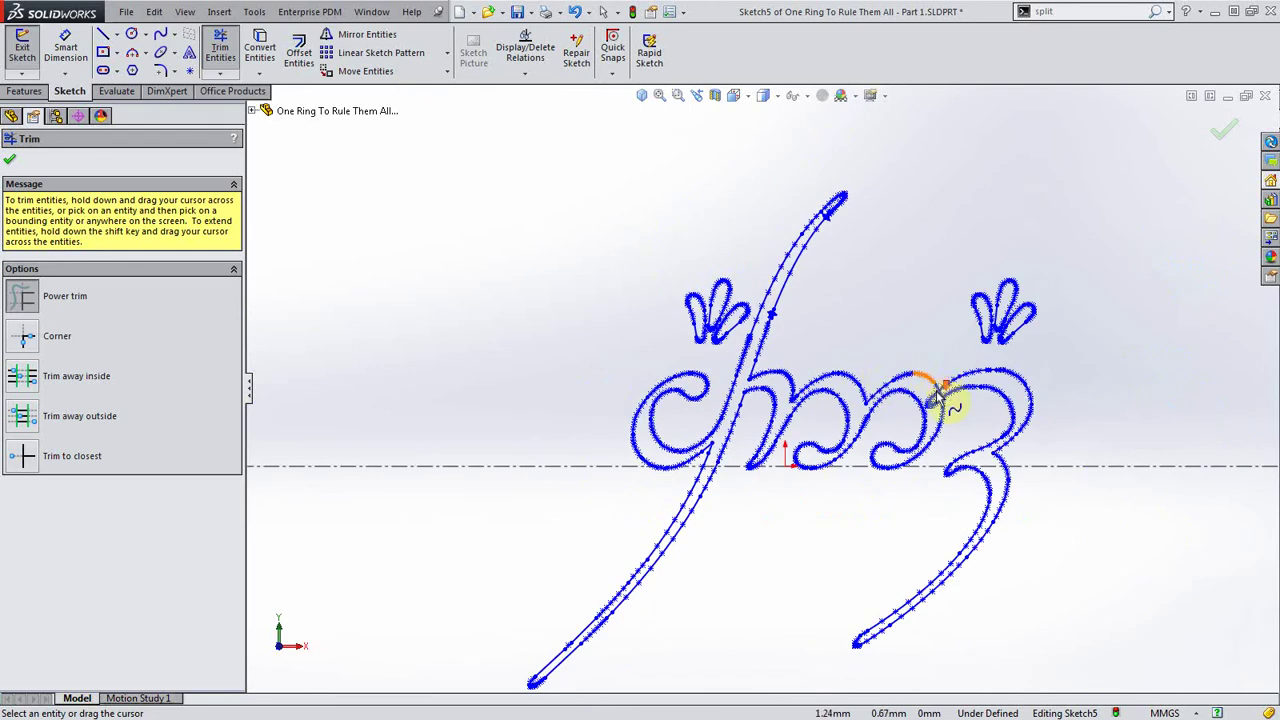
scroll(940, 395, down, 6)
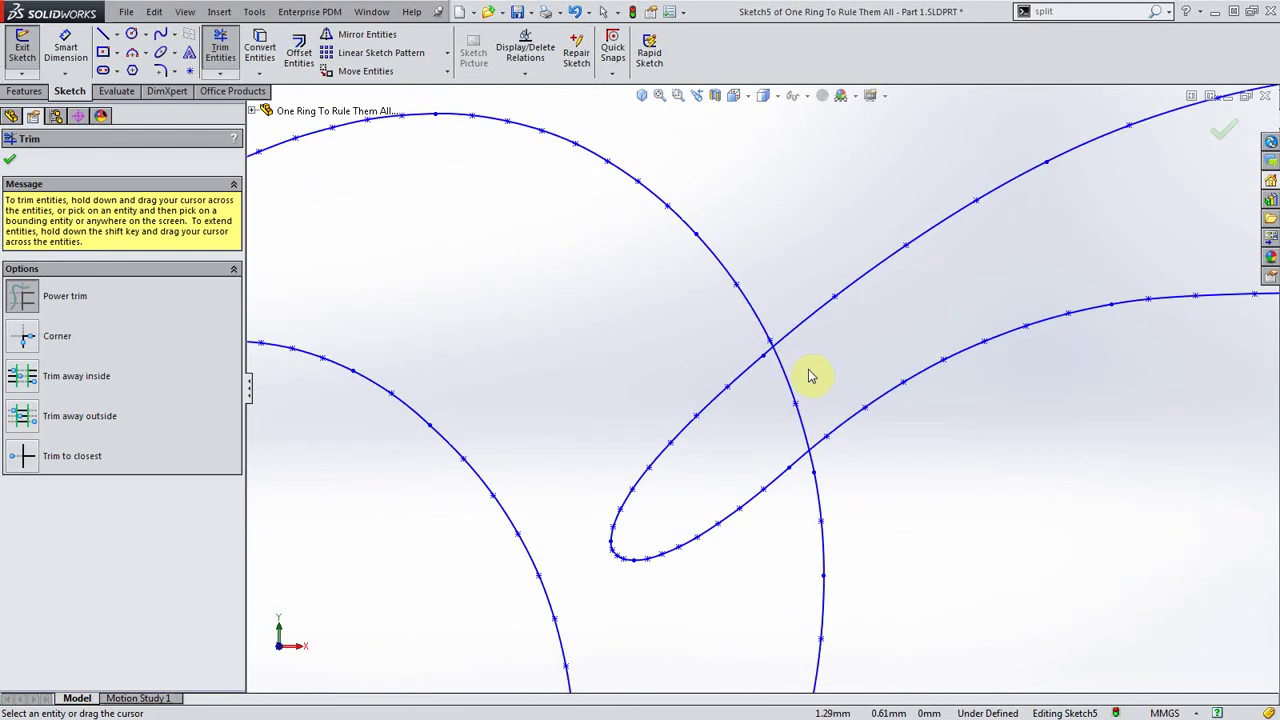
mouse_move(810, 376)
mouse_down()
mouse_move(771, 348)
mouse_move(745, 368)
mouse_move(617, 574)
mouse_move(665, 583)
mouse_move(663, 551)
mouse_move(743, 517)
mouse_move(783, 445)
mouse_move(805, 480)
mouse_move(757, 477)
mouse_up()
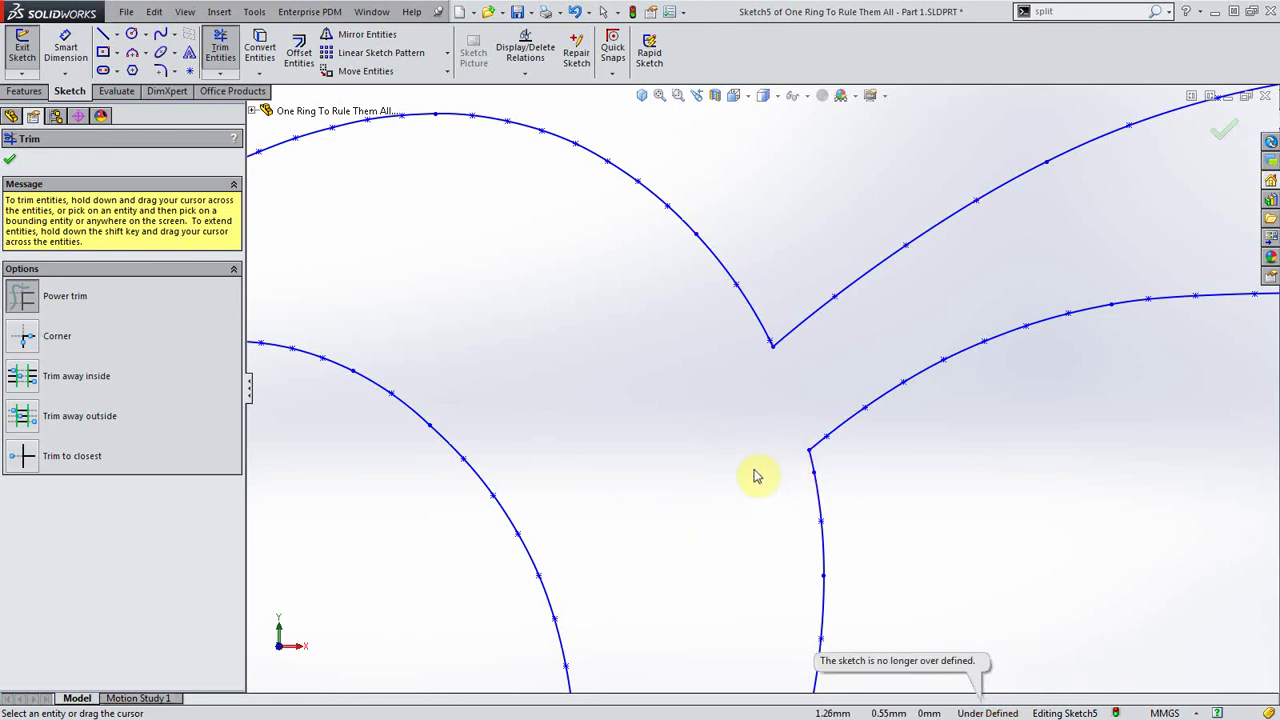
scroll(753, 478, up, 4)
scroll(753, 478, up, 5)
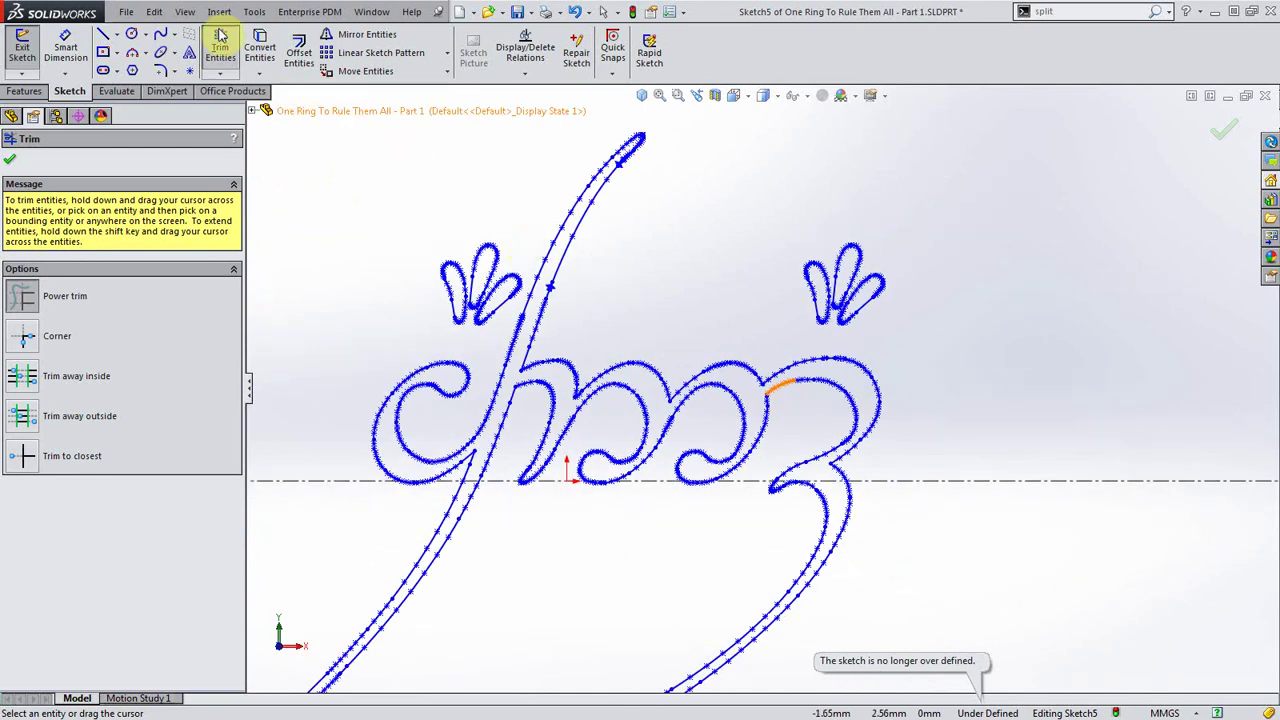
Toggle Automatic Relations under Tools > Sketch Settings
click(252, 12)
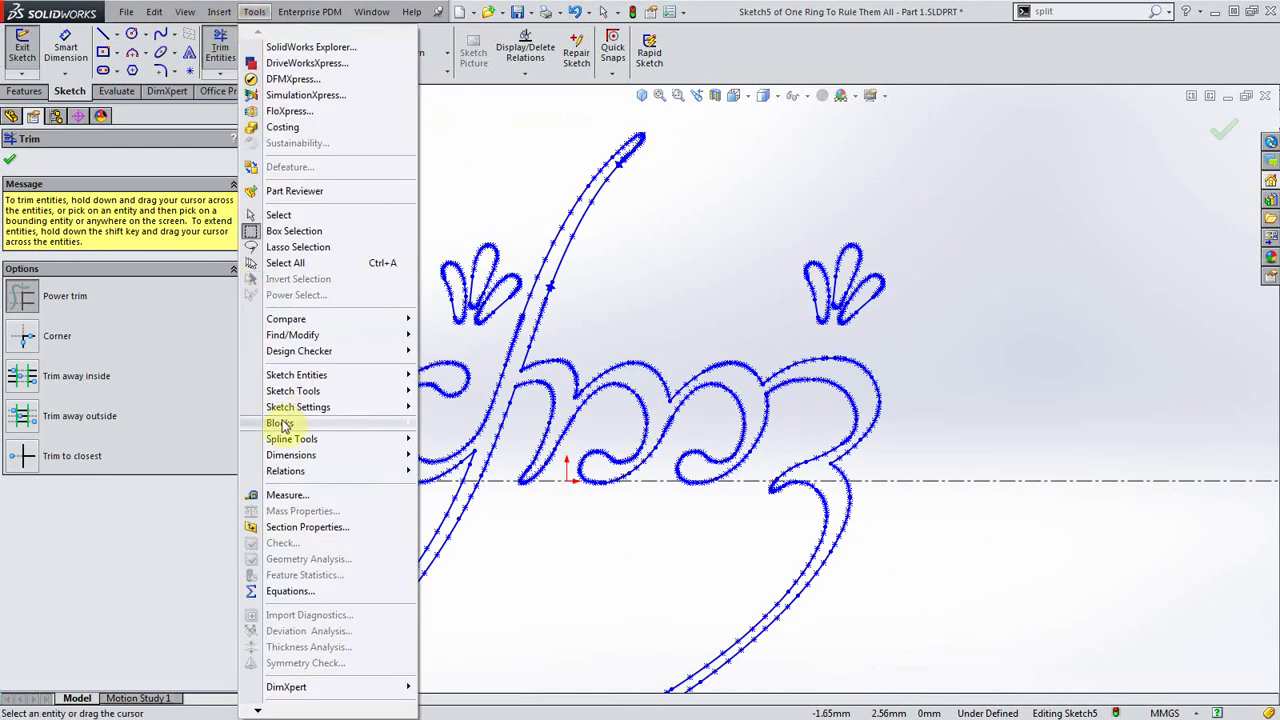
mouse_move(285, 410)
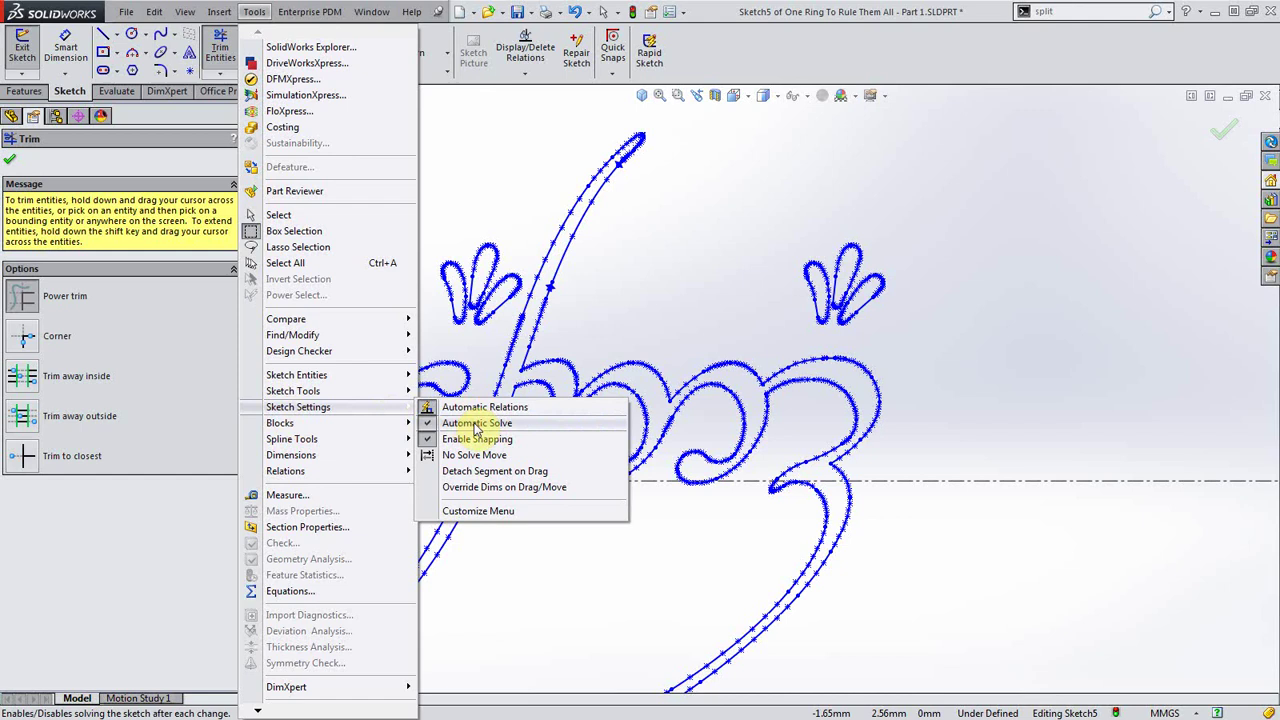
click(476, 407)
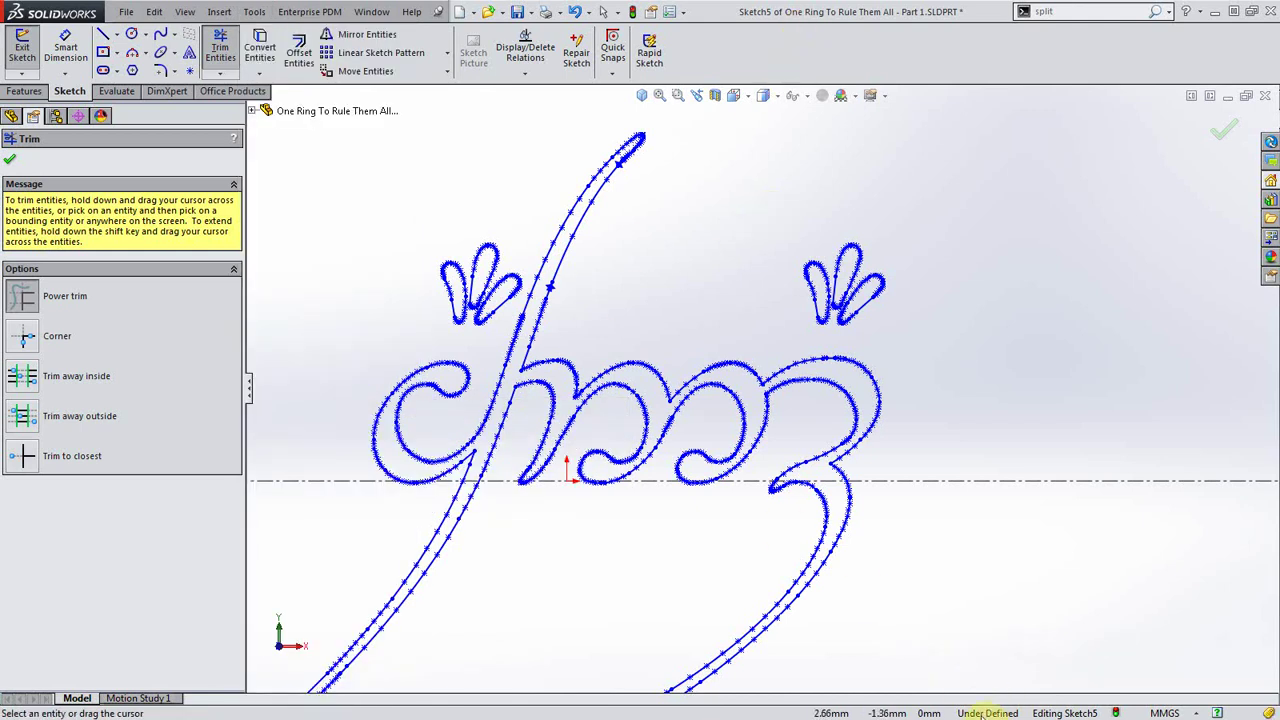
scroll(537, 360, up, 2)
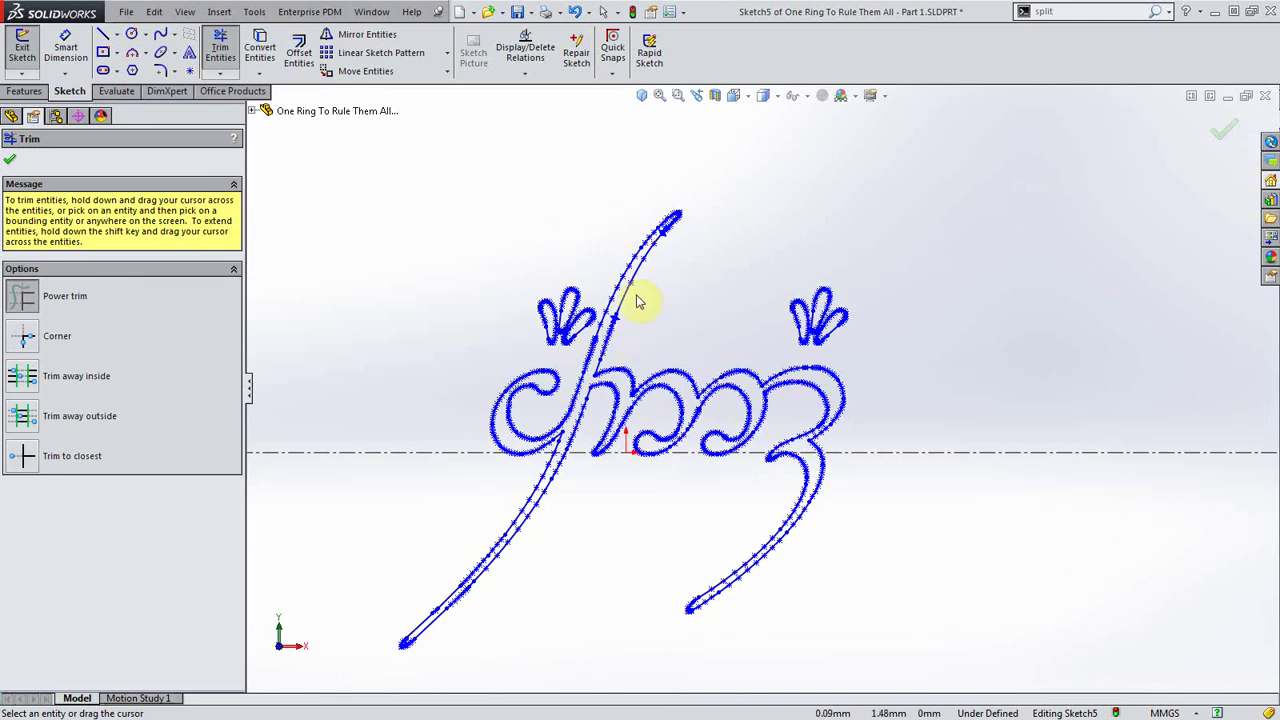
Run Repair Sketch on Sketch5, which reports no gaps under 0.02885203mm
click(578, 60)
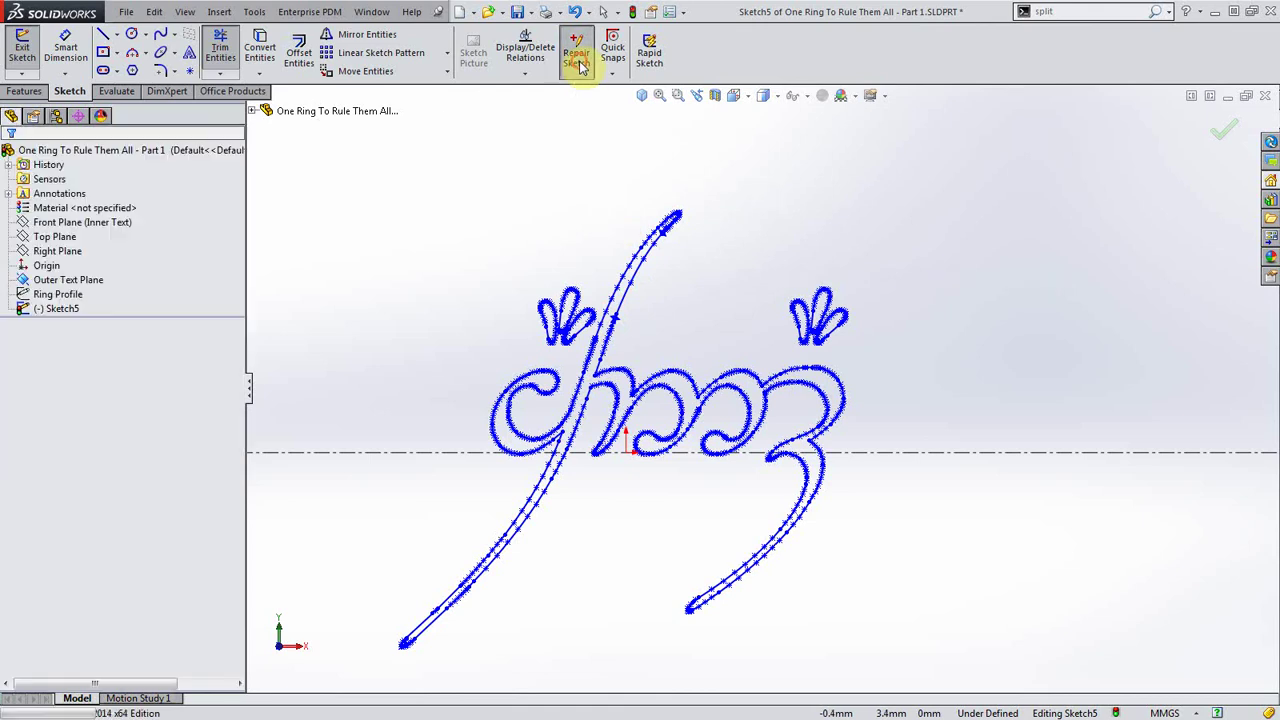
mouse_move(573, 188)
mouse_down()
mouse_move(568, 168)
mouse_move(526, 152)
mouse_up()
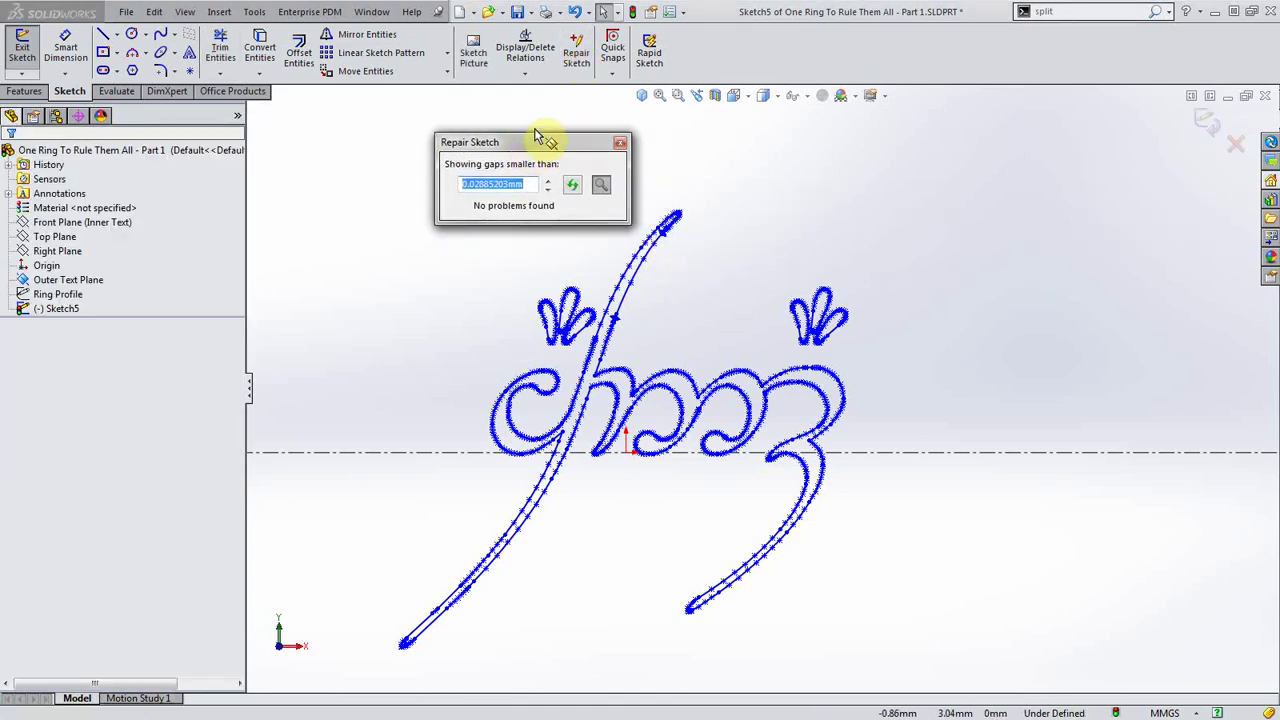
click(533, 184)
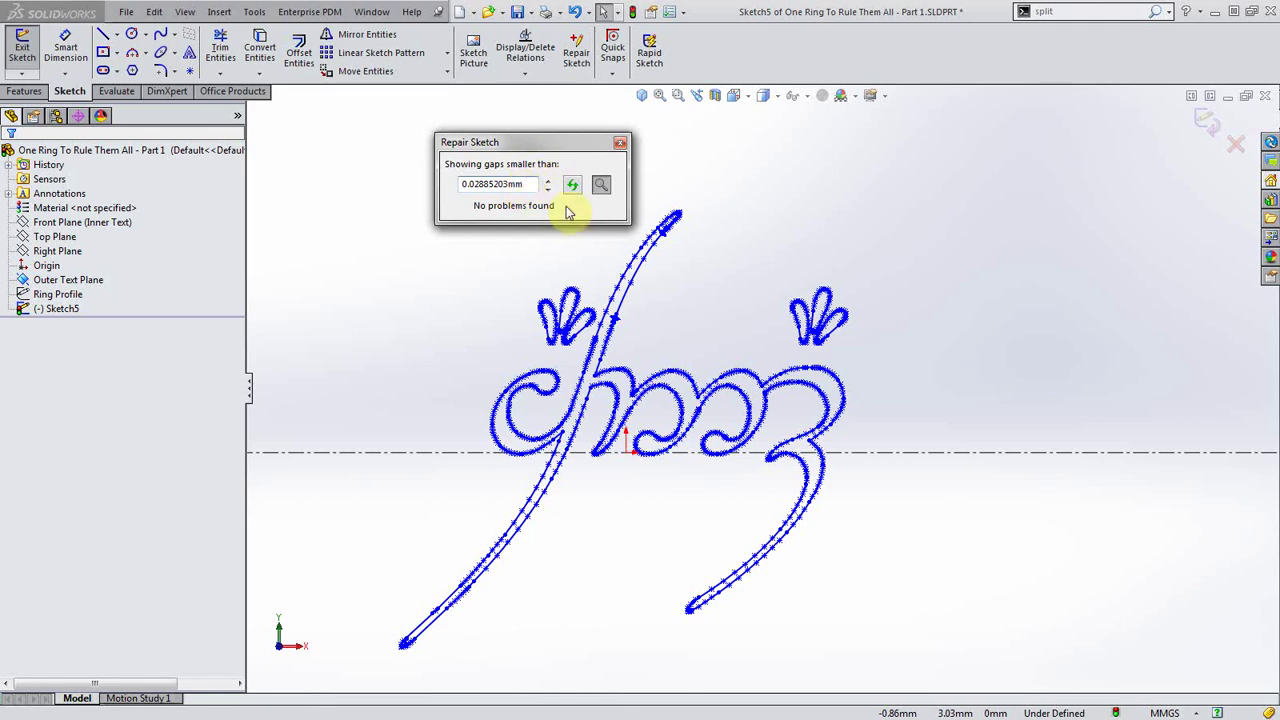
click(621, 145)
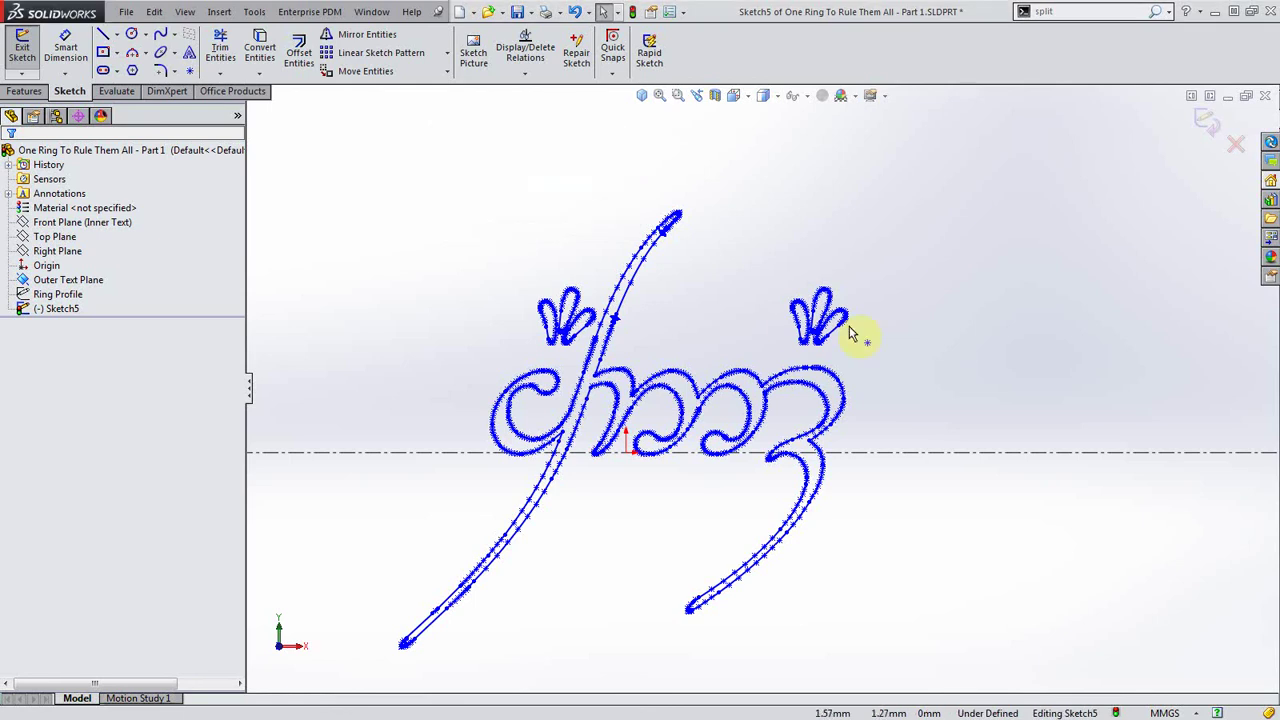